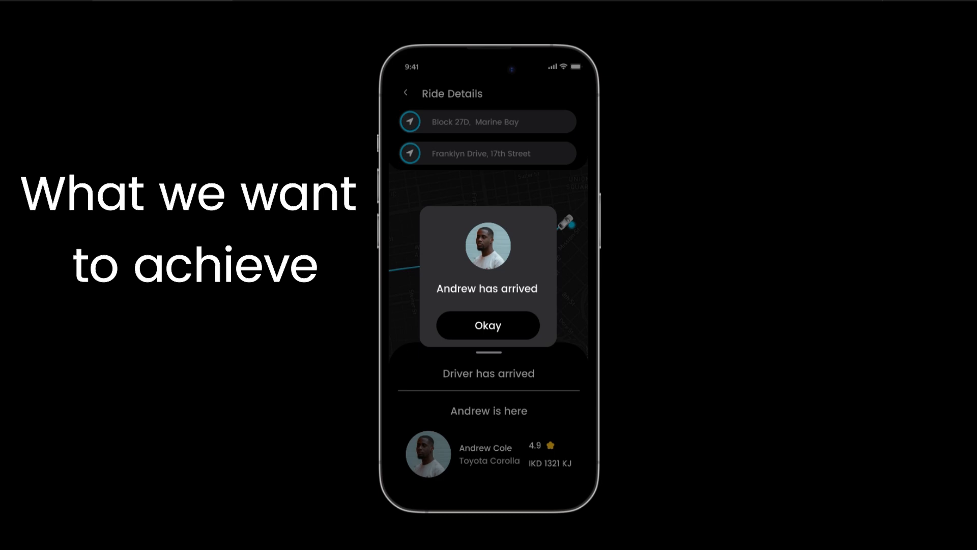
pyautogui.click(488, 323)
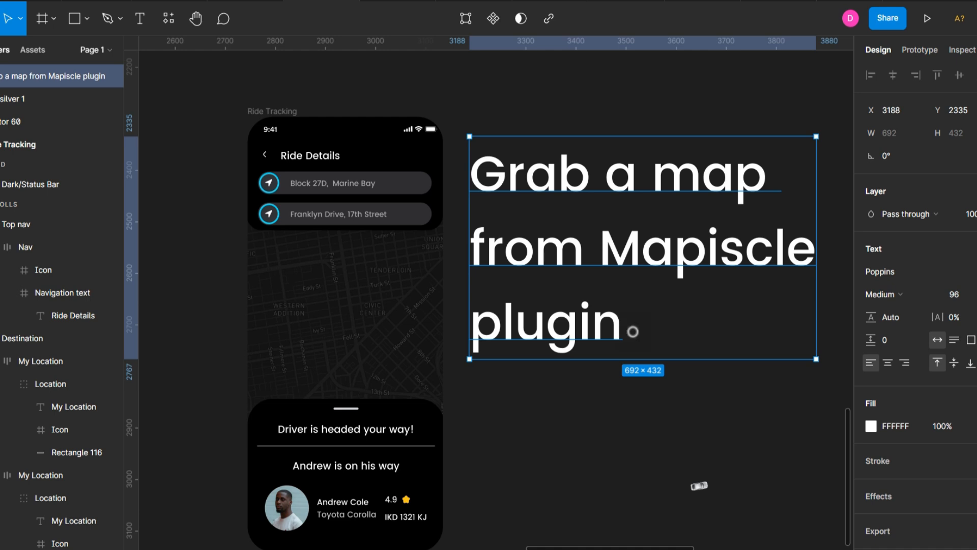
pyautogui.click(633, 331)
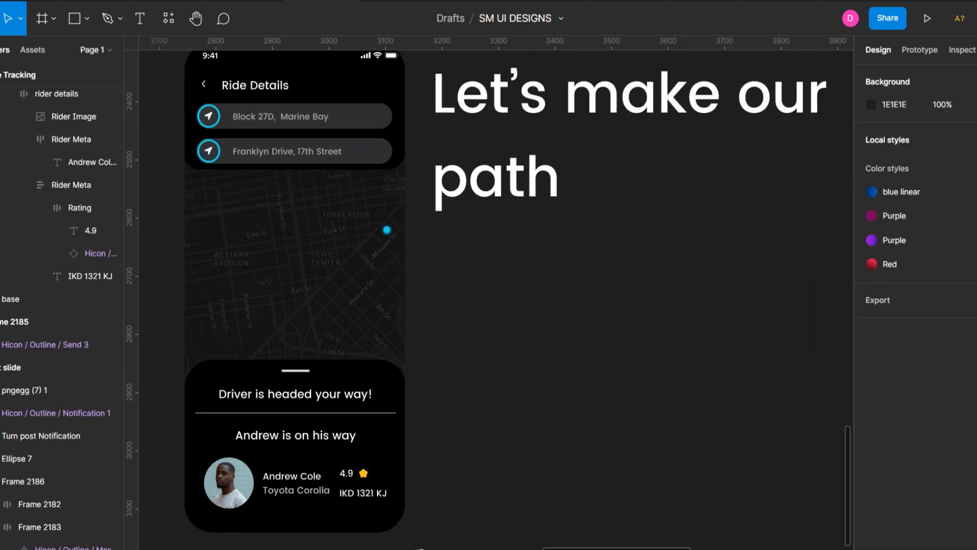
pyautogui.scroll(-2, 560, 311)
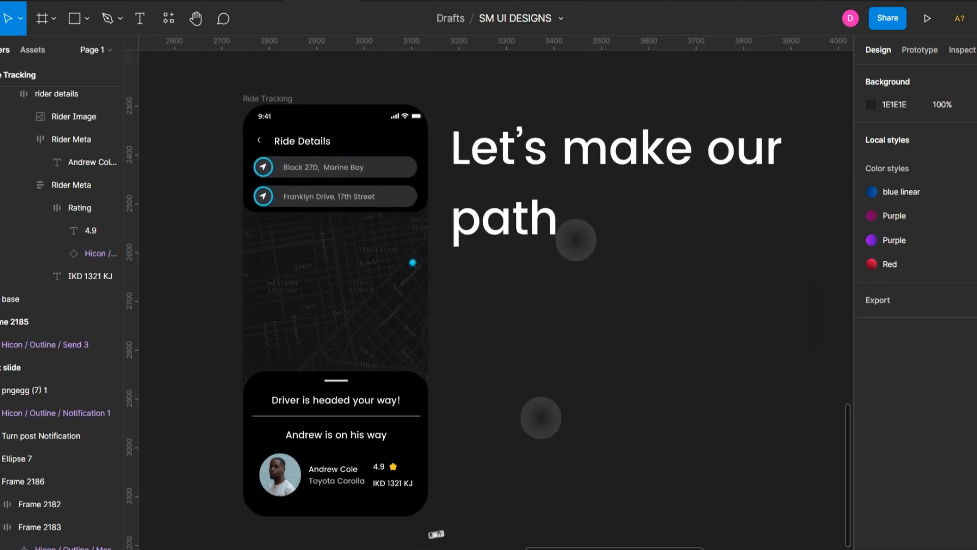
pyautogui.scroll(1, 560, 326)
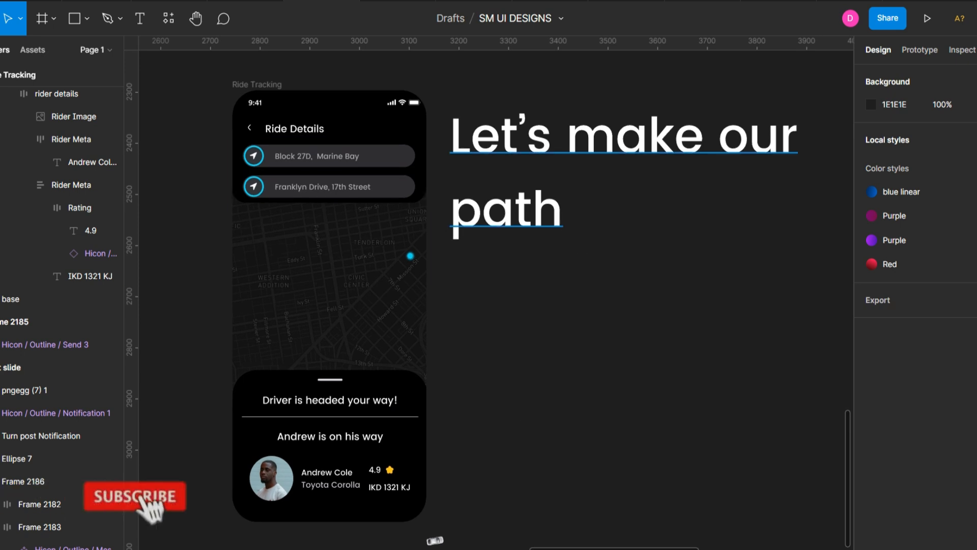
# Draw a straight line about 80 px long from the map's left edge along the street below Western Addition.
pyautogui.scroll(5, 214, 332)
pyautogui.click(623, 172)
pyautogui.press('Escape')
pyautogui.press('l')
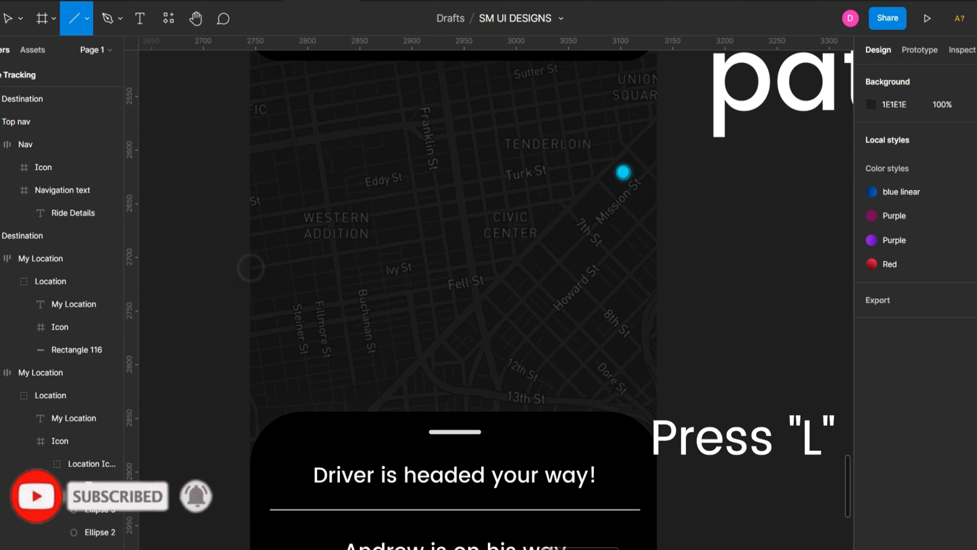
pyautogui.moveTo(250, 268); pyautogui.dragTo(334, 254)
pyautogui.scroll(5, 313, 228)
# Extend the line point by point with the Pen tool, following the streets past Civic Center and up Mission St beside the blue marker.
pyautogui.press('Return')
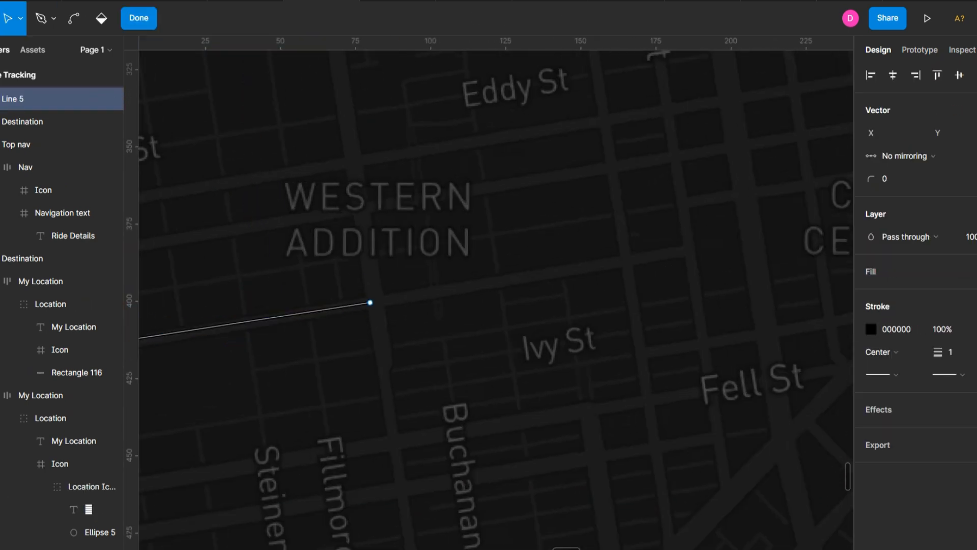
pyautogui.press('p')
pyautogui.click(527, 278)
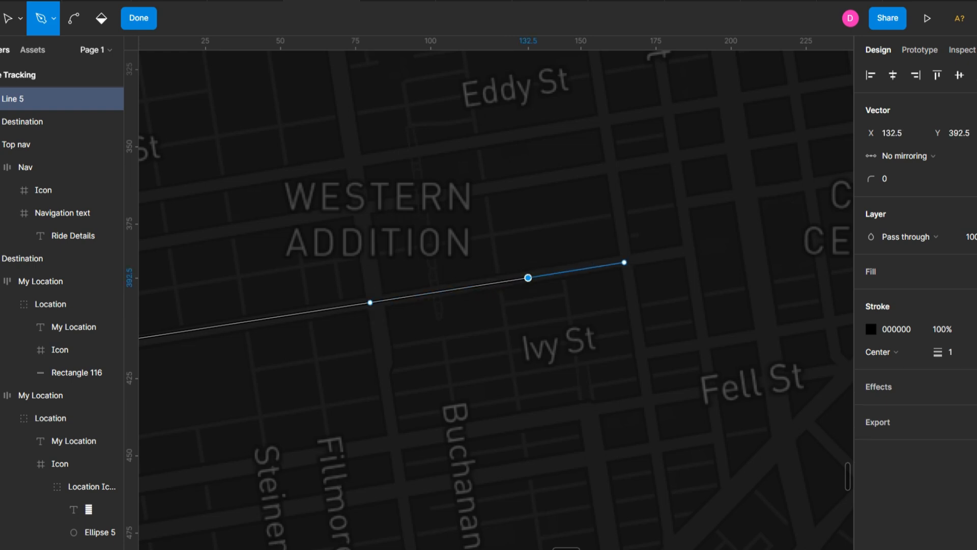
pyautogui.click(624, 262)
pyautogui.scroll(-3, 624, 262)
pyautogui.hotkey('ctrl', 'z')
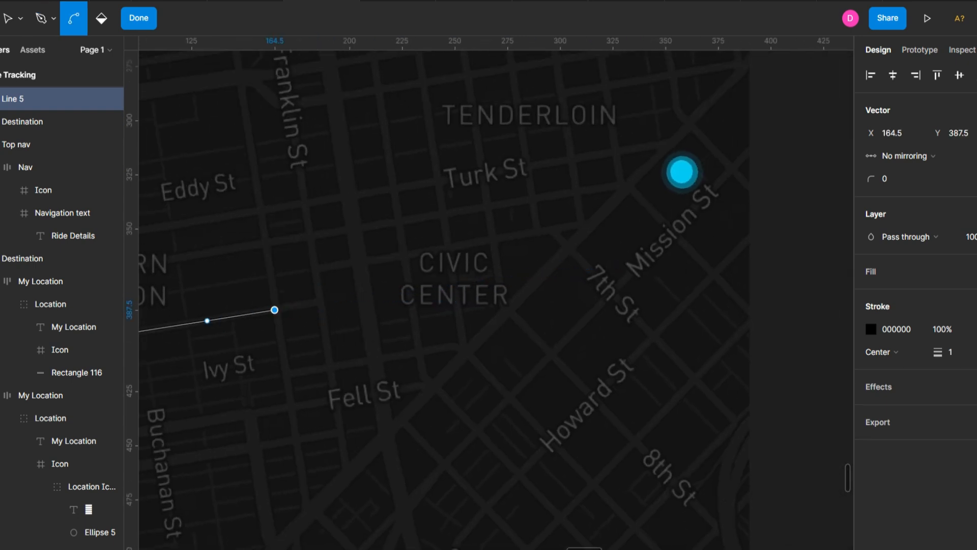
pyautogui.click(319, 302)
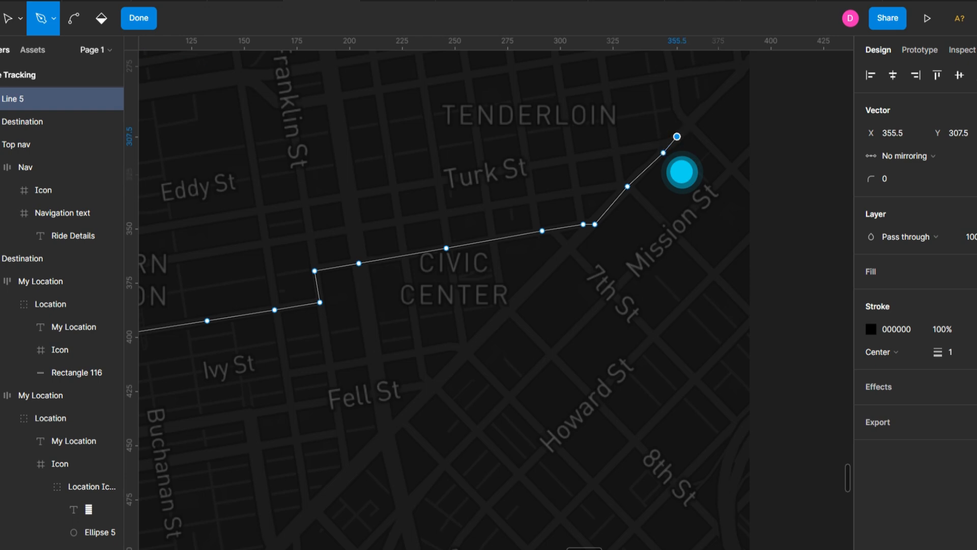
pyautogui.click(139, 17)
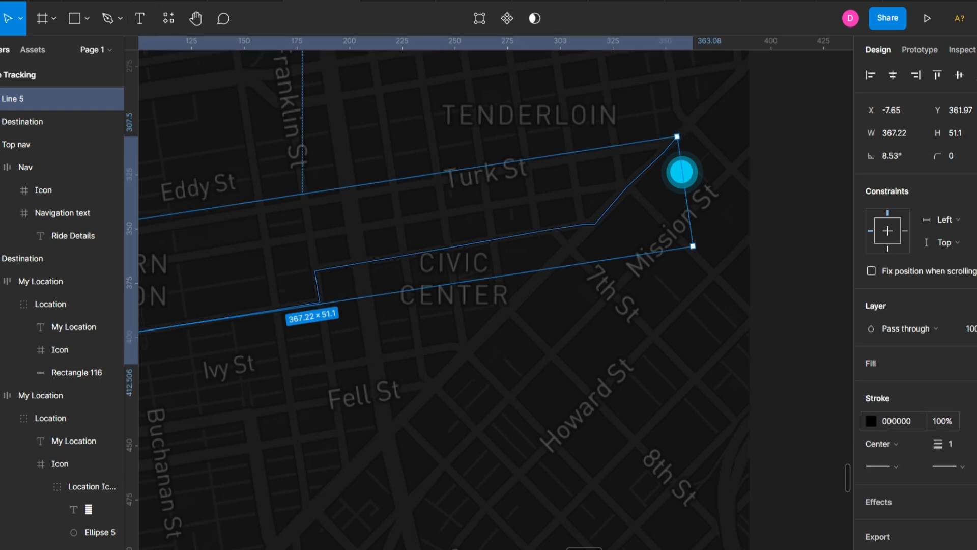
# Set the route line's stroke to 0BDBFB with a thickness of 2.
pyautogui.click(871, 420)
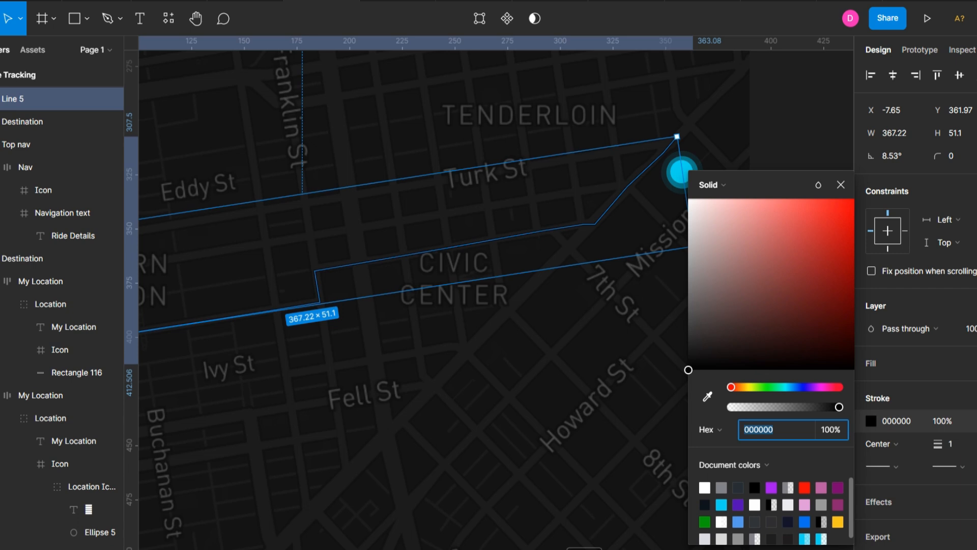
pyautogui.click(720, 504)
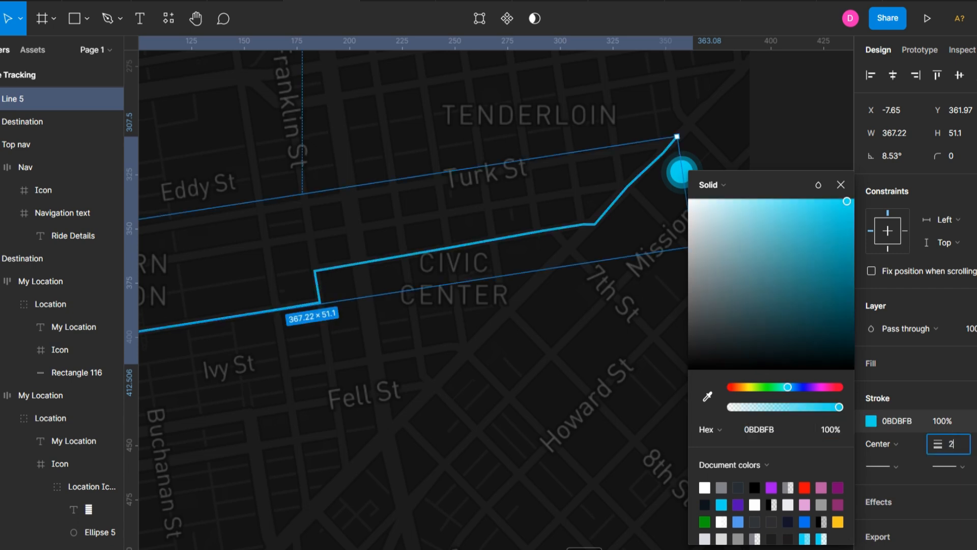
pyautogui.write('2')
pyautogui.press('Return')
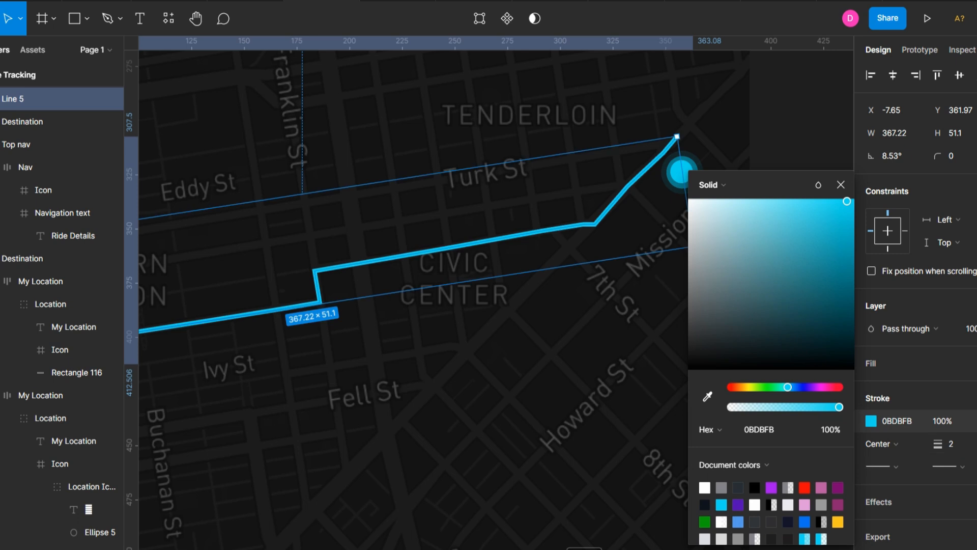
pyautogui.click(814, 133)
# Move the route line out of the Ride Tracking frame onto the empty canvas beside it and duplicate it.
pyautogui.scroll(-5, 588, 206)
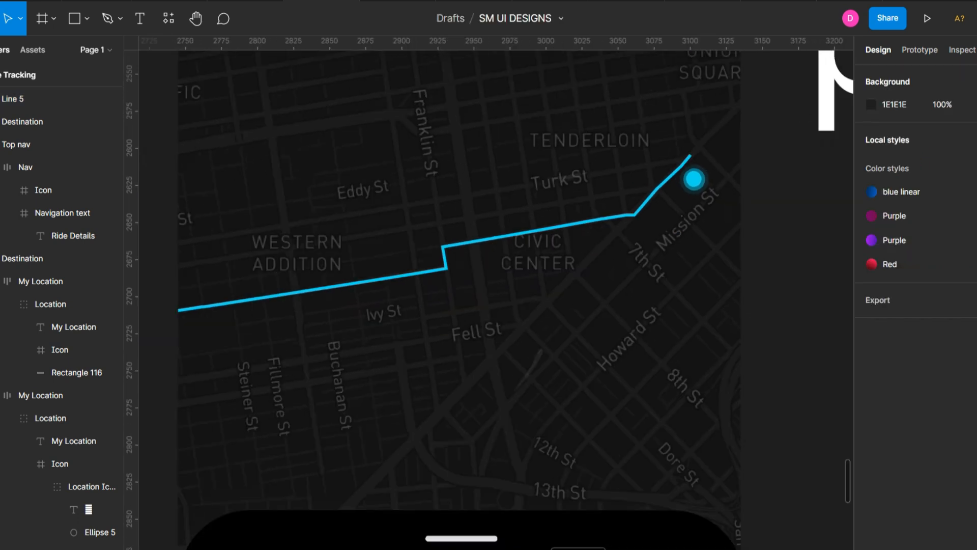
pyautogui.scroll(1, 651, 213)
pyautogui.hscroll(1, 437, 322)
pyautogui.scroll(-1, 476, 176)
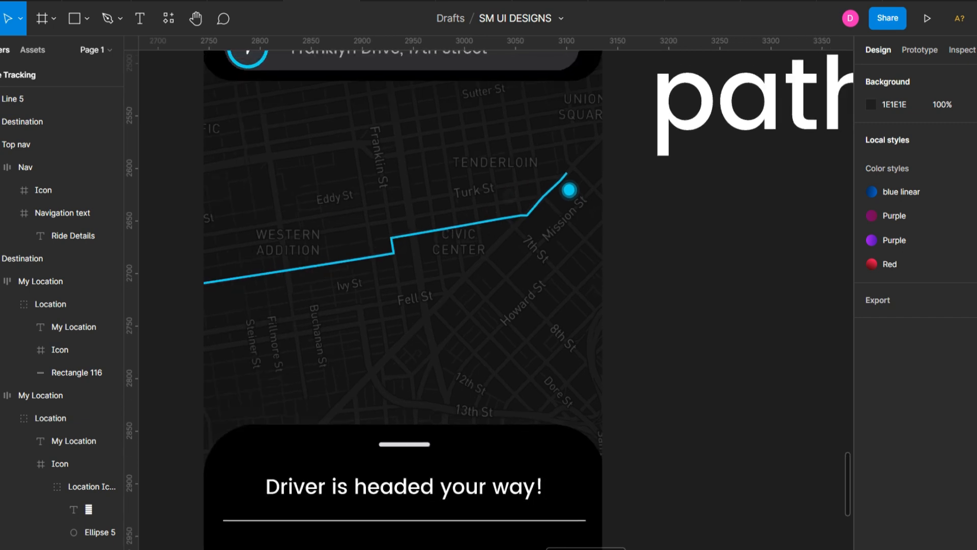
pyautogui.scroll(-5, 635, 209)
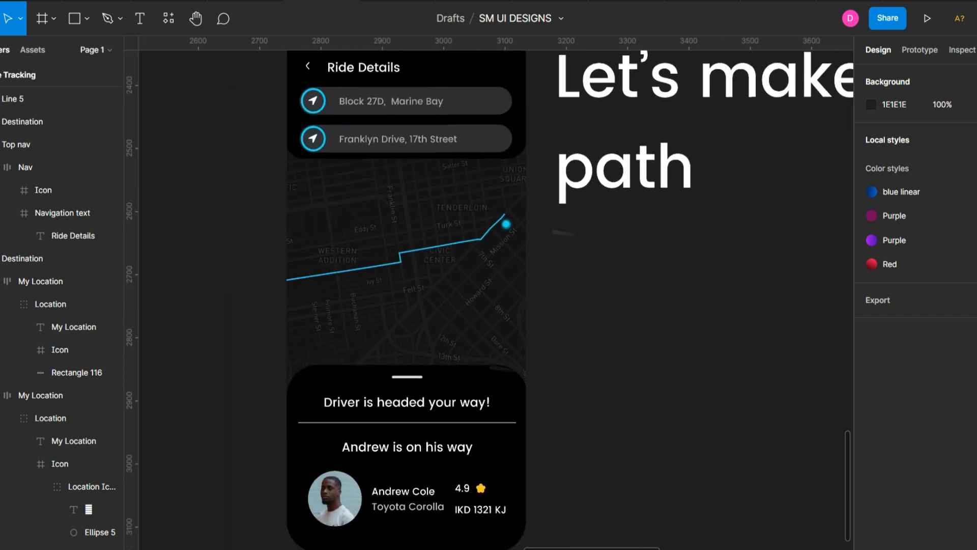
pyautogui.scroll(-2, 399, 523)
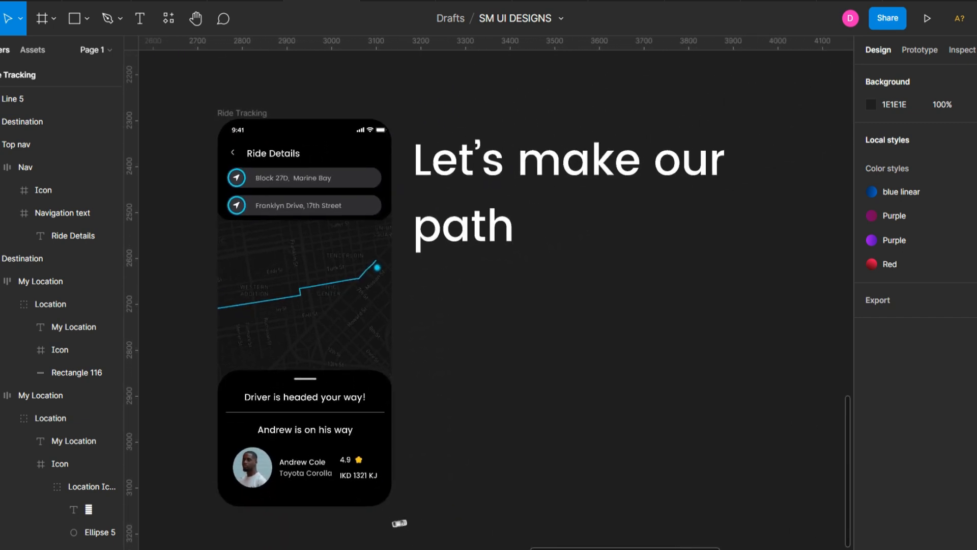
pyautogui.scroll(2, 527, 275)
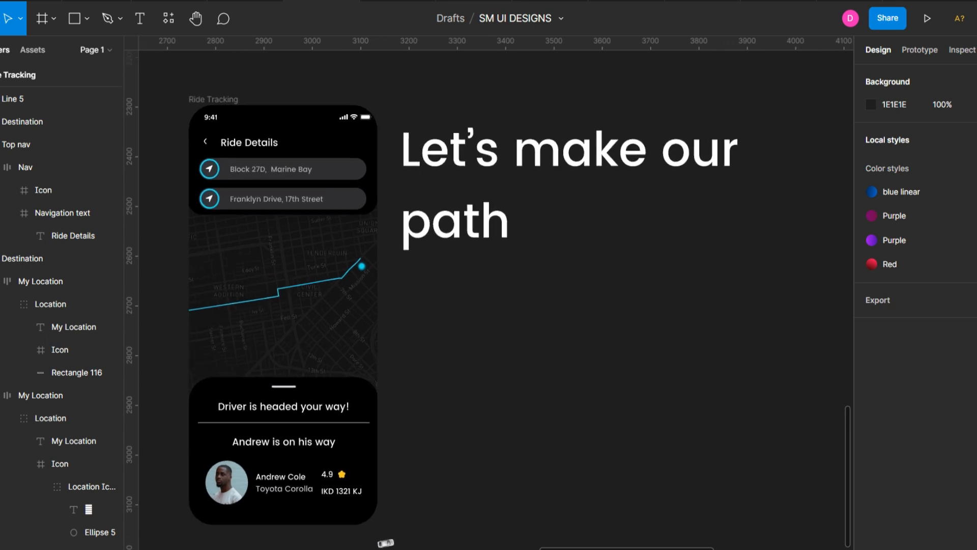
pyautogui.click(309, 283)
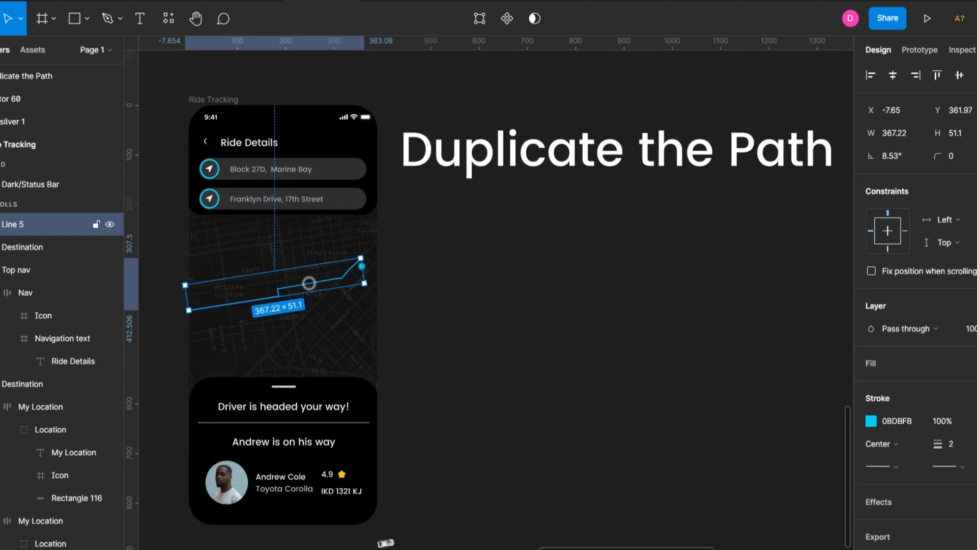
pyautogui.moveTo(309, 283); pyautogui.dragTo(558, 311)
pyautogui.hotkey('ctrl', 'd')
# Change the lower path copy's stroke colour to grey 626269.
pyautogui.click(870, 306)
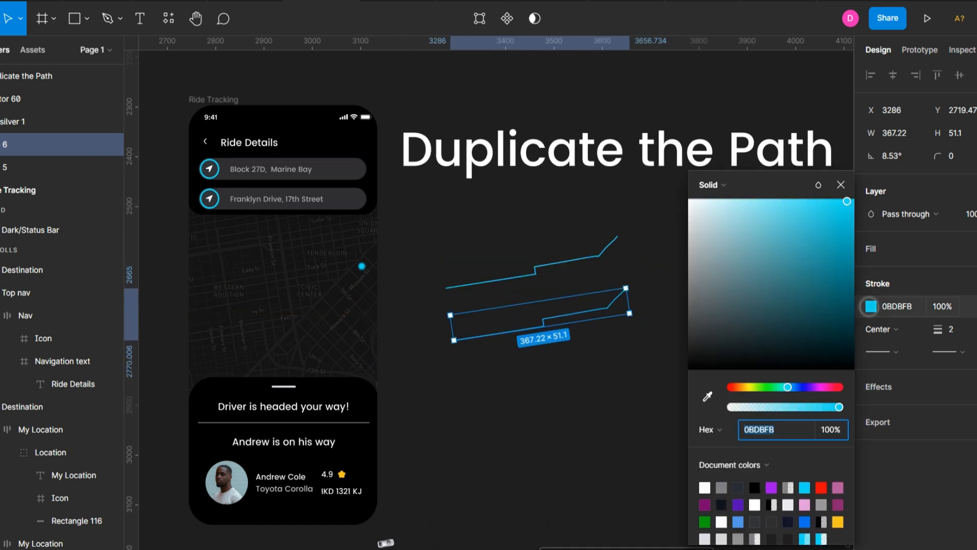
pyautogui.click(707, 396)
pyautogui.click(788, 105)
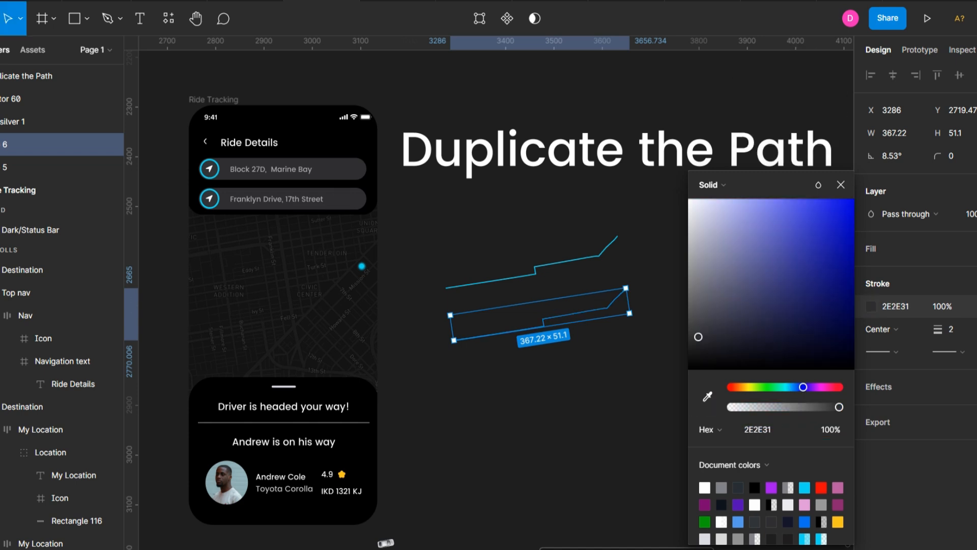
pyautogui.click(525, 227)
# Align the blue path exactly over the grey copy and bring it in front.
pyautogui.scroll(3, 525, 226)
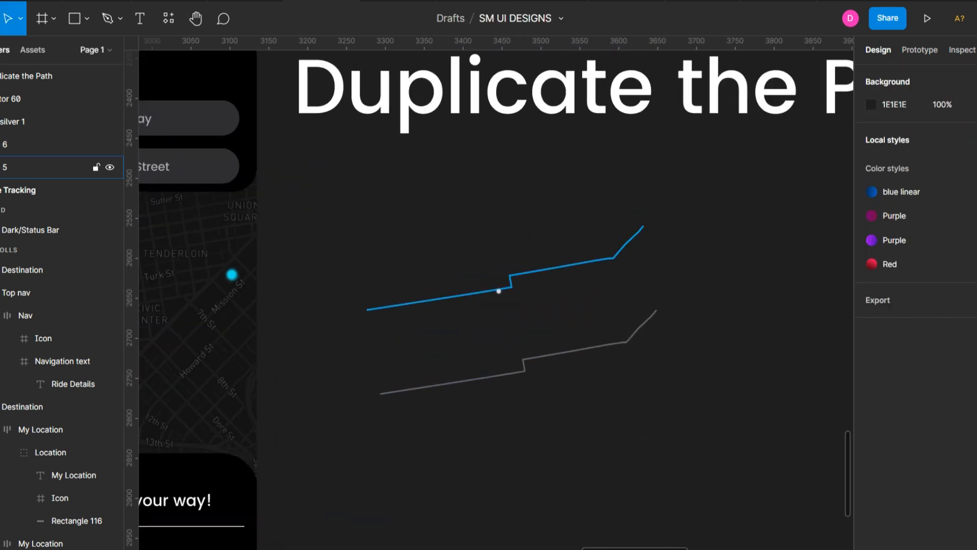
pyautogui.moveTo(499, 290); pyautogui.dragTo(512, 373)
pyautogui.press('Up')
pyautogui.press('Down')
pyautogui.press('Up')
pyautogui.hotkey('ctrl', '[')
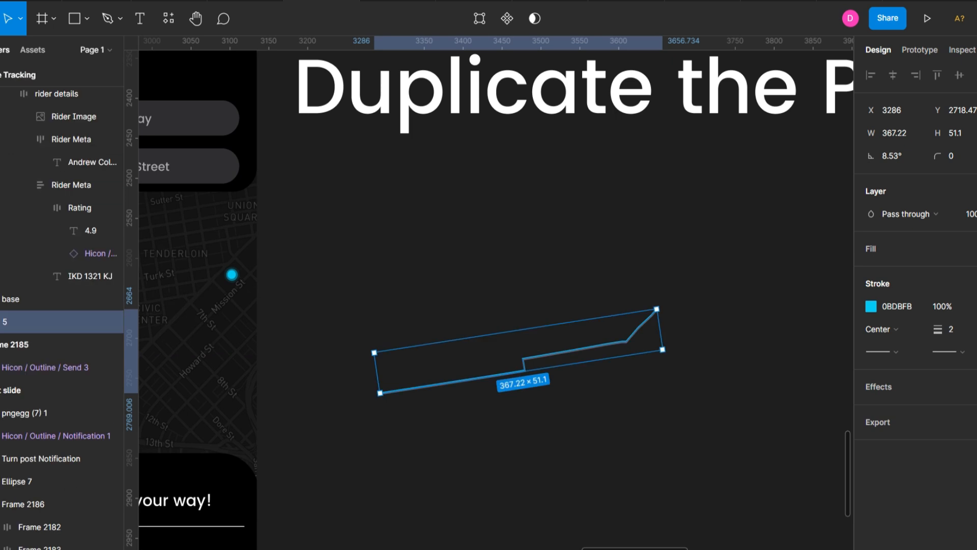
pyautogui.hotkey('ctrl', ']')
pyautogui.hotkey('ctrl', ']')
pyautogui.hotkey('ctrl', ']')
pyautogui.hotkey('ctrl', ']')
pyautogui.hotkey('ctrl', ']')
pyautogui.press('Escape')
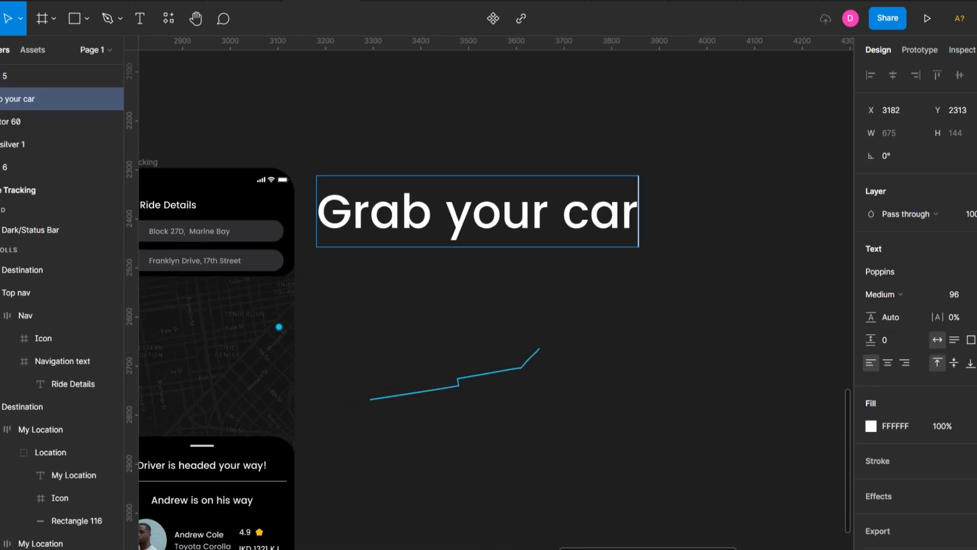
# Move the car image from below the phone frame onto the starting end of the blue path.
pyautogui.click(730, 278)
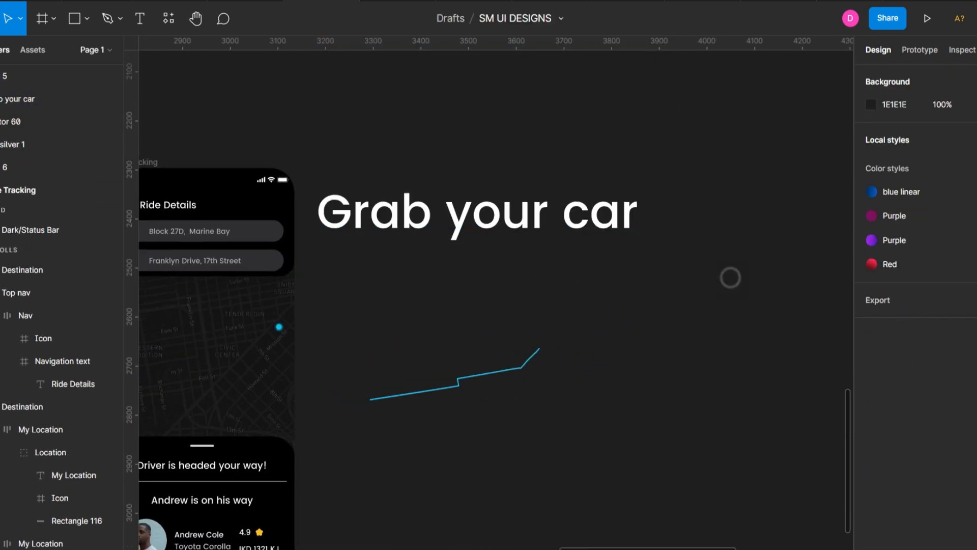
pyautogui.scroll(-3, 489, 295)
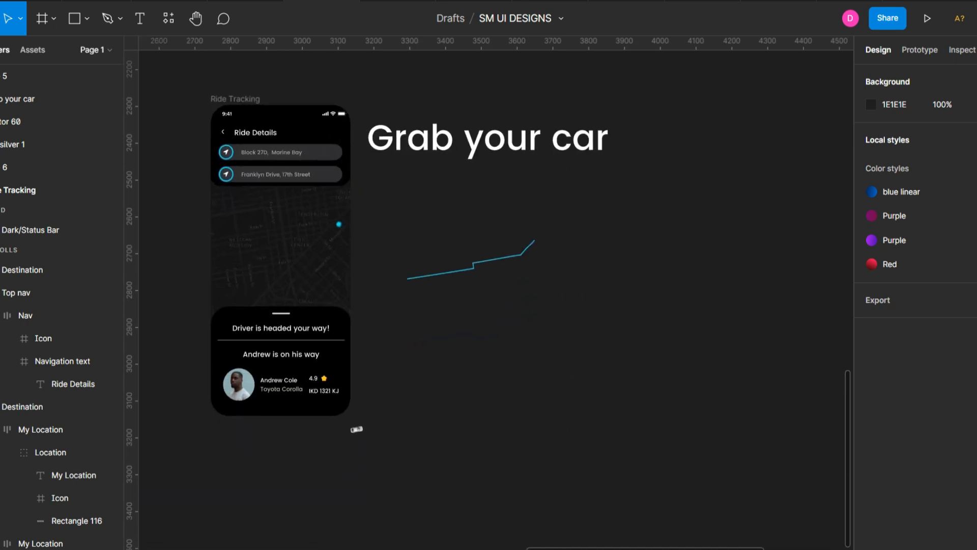
pyautogui.moveTo(356, 429); pyautogui.dragTo(388, 289)
pyautogui.scroll(5, 371, 199)
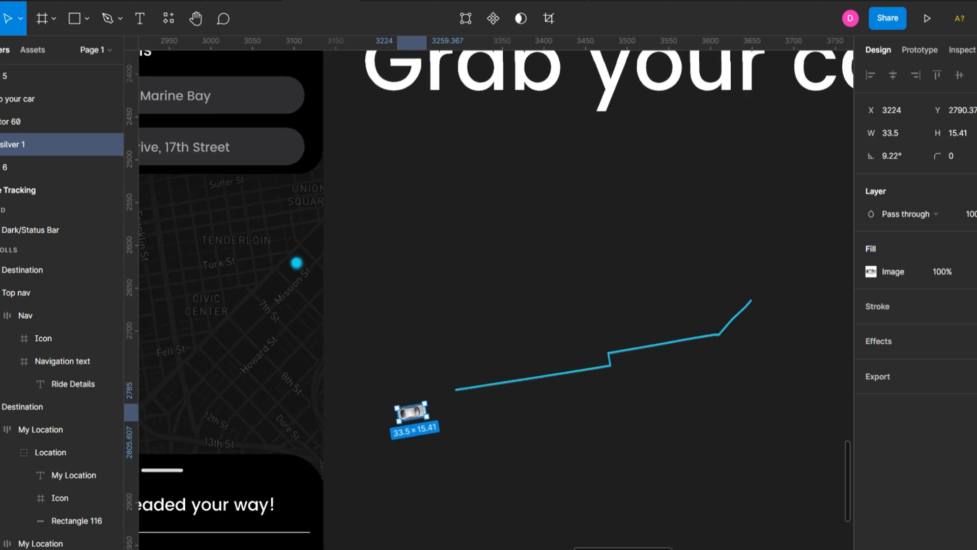
pyautogui.moveTo(411, 411); pyautogui.dragTo(454, 390)
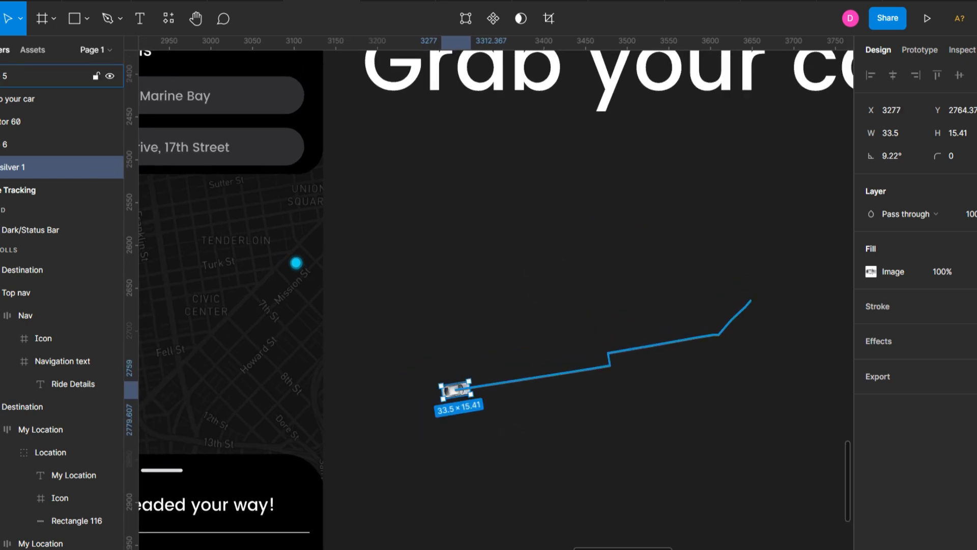
pyautogui.scroll(-2, 455, 390)
pyautogui.press('Escape')
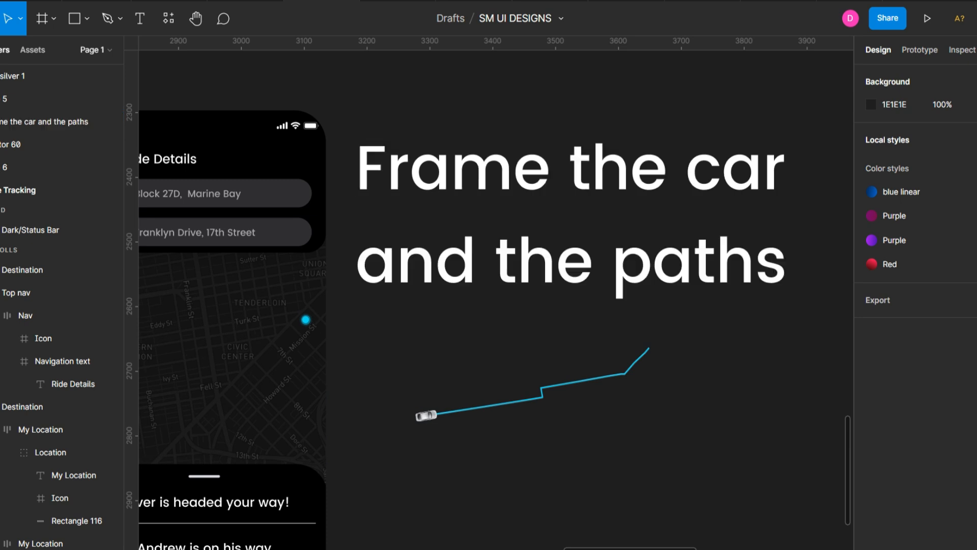
# Wrap the car and both paths in a frame named Path and convert it to a component.
pyautogui.moveTo(377, 373); pyautogui.dragTo(704, 423)
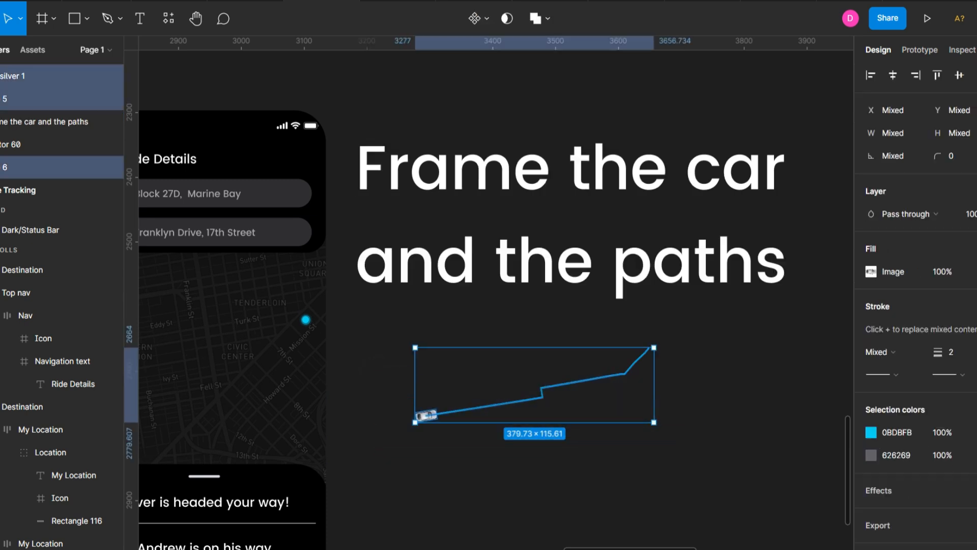
pyautogui.hotkey('ctrl', 'alt', 'g')
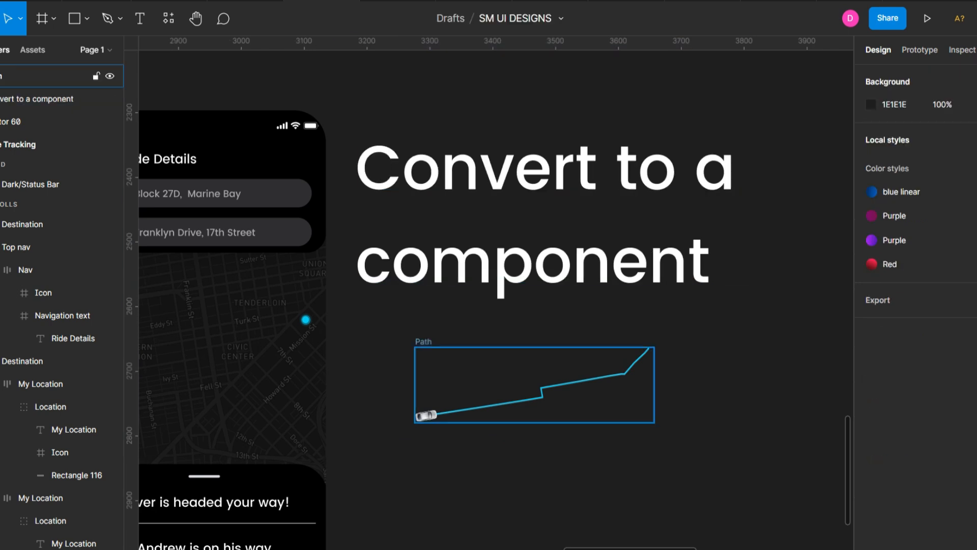
pyautogui.click(424, 337)
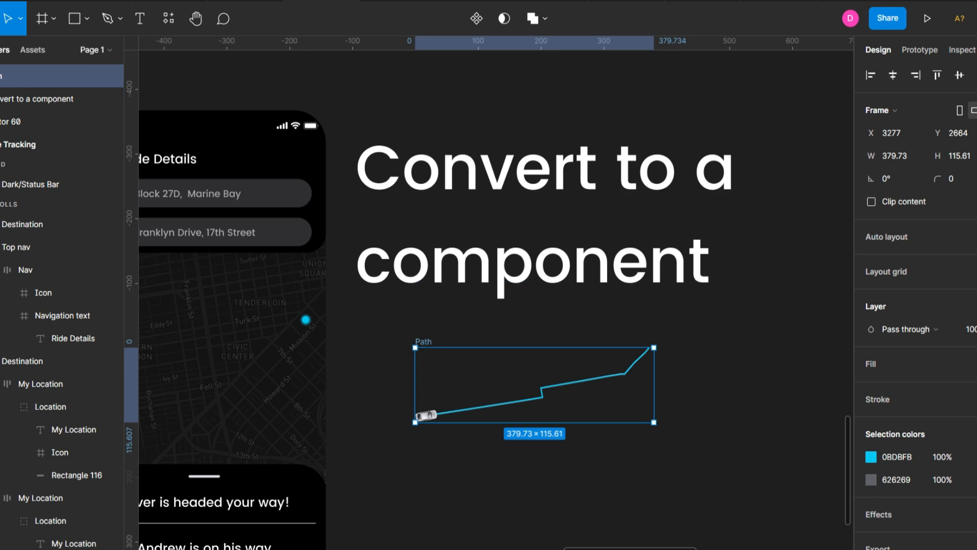
pyautogui.hotkey('ctrl', 'alt', 'k')
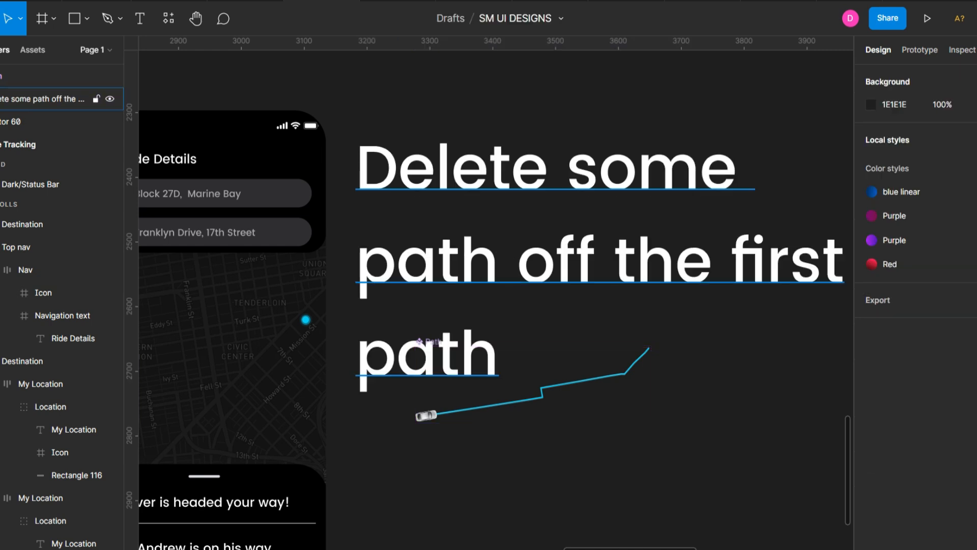
# Move the "Delete some path off the first path" text up to X 3163, Y 2191, clear of the Path component.
pyautogui.click(458, 280)
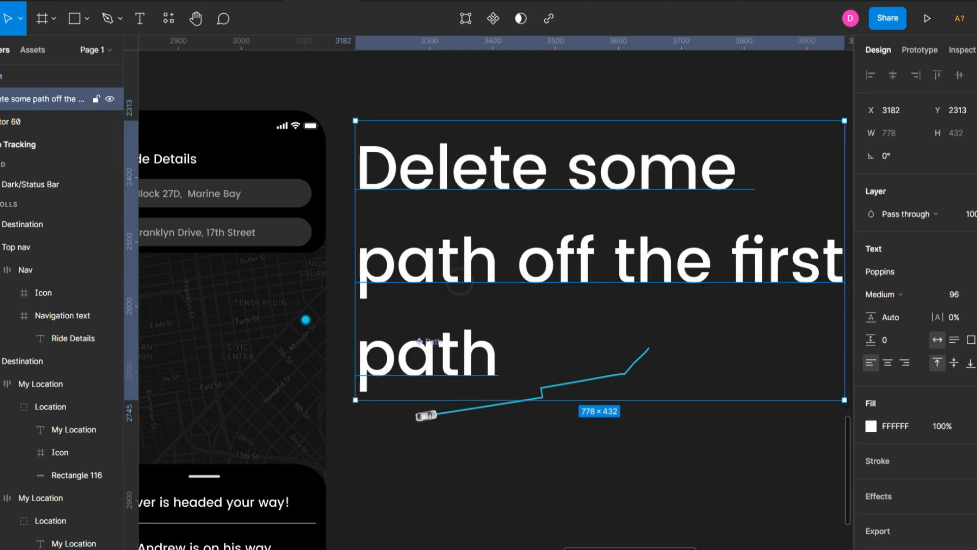
pyautogui.moveTo(458, 280); pyautogui.dragTo(456, 272)
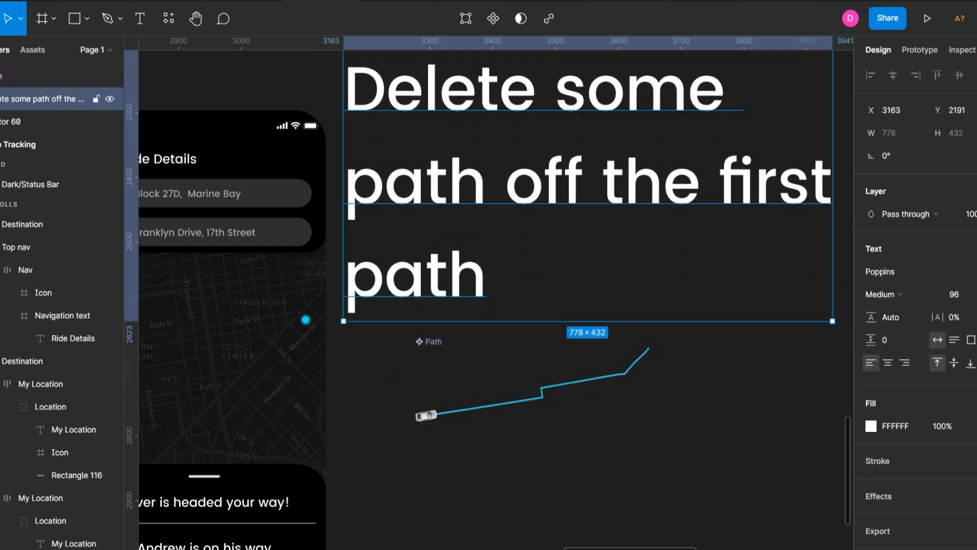
pyautogui.click(499, 456)
pyautogui.moveTo(436, 341); pyautogui.dragTo(385, 347)
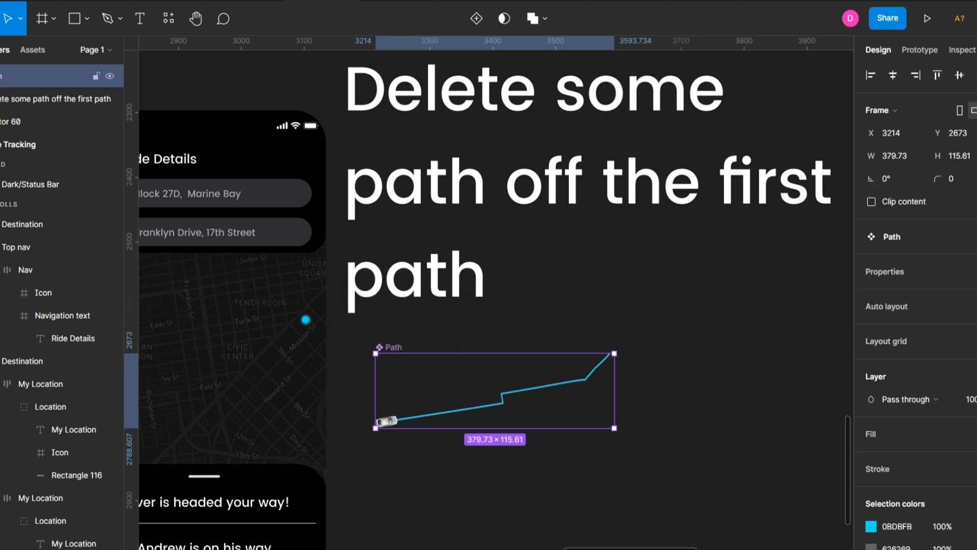
pyautogui.hotkey('ctrl', 'z')
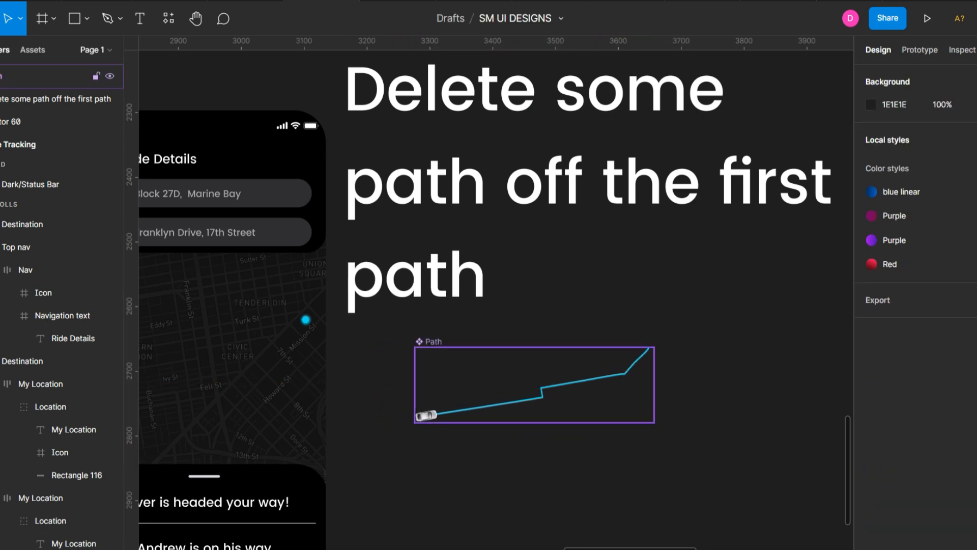
# Delete the blue path's points in the Path component one after another, from the far end back to the car.
pyautogui.scroll(4, 539, 423)
pyautogui.click(263, 235)
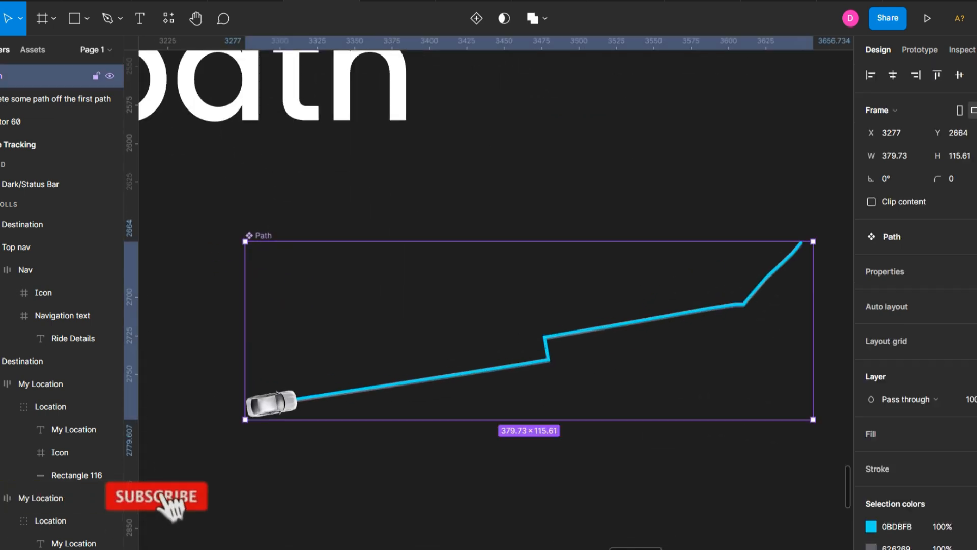
pyautogui.doubleClick(801, 243)
pyautogui.press('Delete')
pyautogui.press('Delete')
pyautogui.press('Delete')
pyautogui.press('Delete')
pyautogui.press('Delete')
pyautogui.press('Delete')
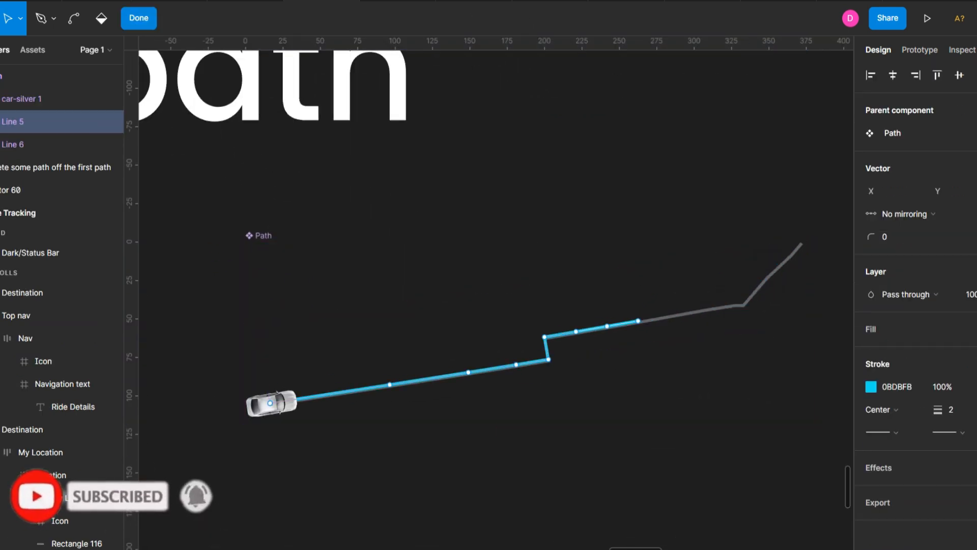
pyautogui.press('Delete')
pyautogui.press('Delete')
pyautogui.press('Delete')
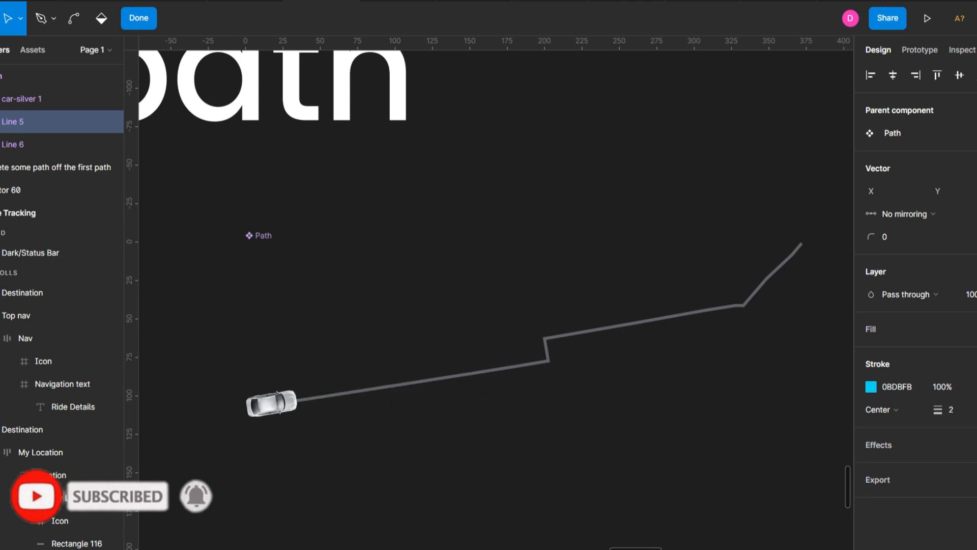
# Undo the last point deletion and remove the blue path's remaining outer points, keeping only a short stub at the car's front.
pyautogui.hotkey('ctrl', 'z')
pyautogui.click(330, 393)
pyautogui.click(390, 385)
pyautogui.press('Delete')
pyautogui.press('Delete')
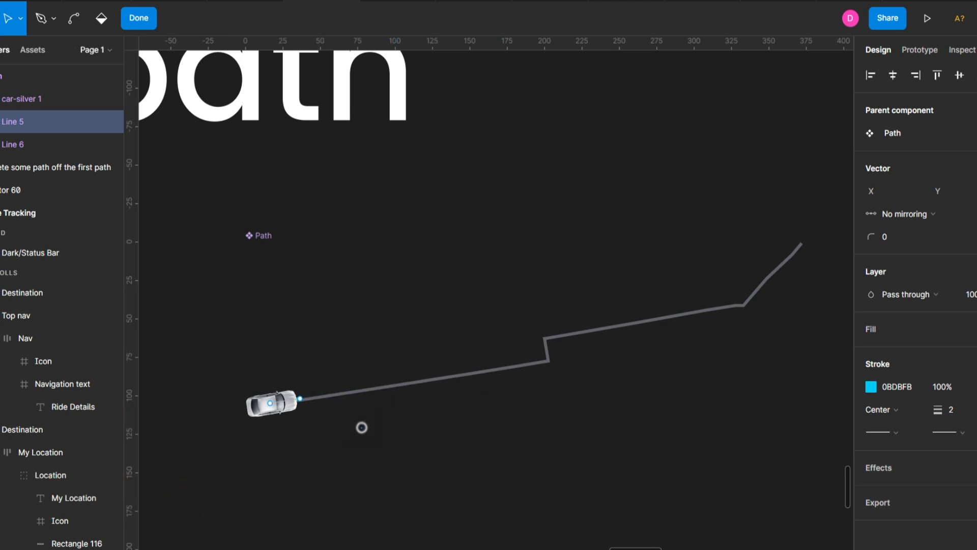
pyautogui.press('Escape')
pyautogui.click(362, 428)
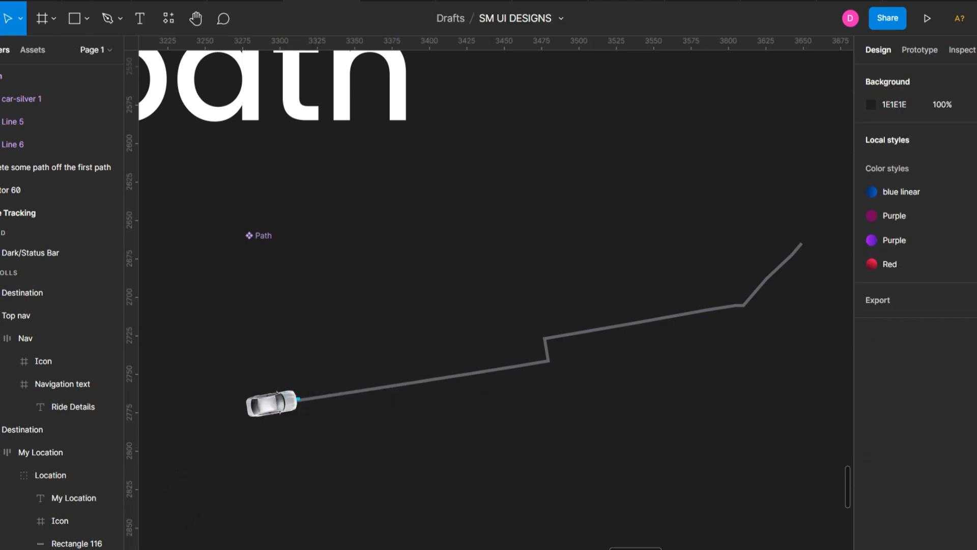
# Add a second variant to the Path component and extend its blue line along the grey path to about X 72, Y 97.89.
pyautogui.scroll(-6, 496, 298)
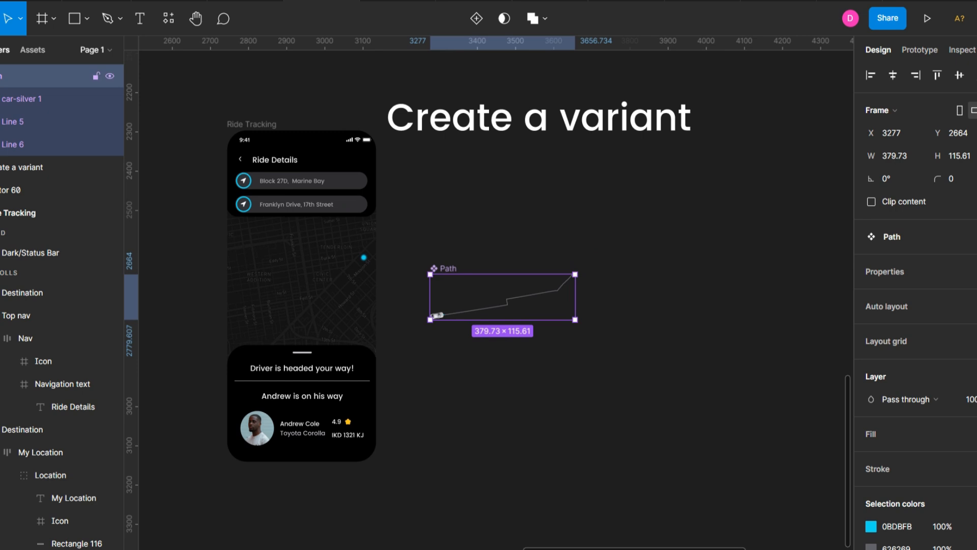
pyautogui.click(473, 24)
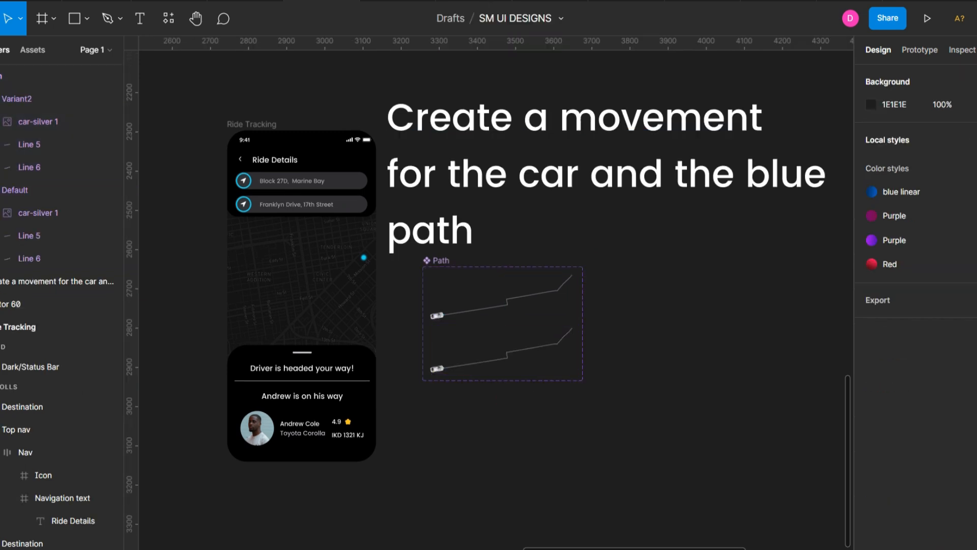
pyautogui.scroll(10, 476, 355)
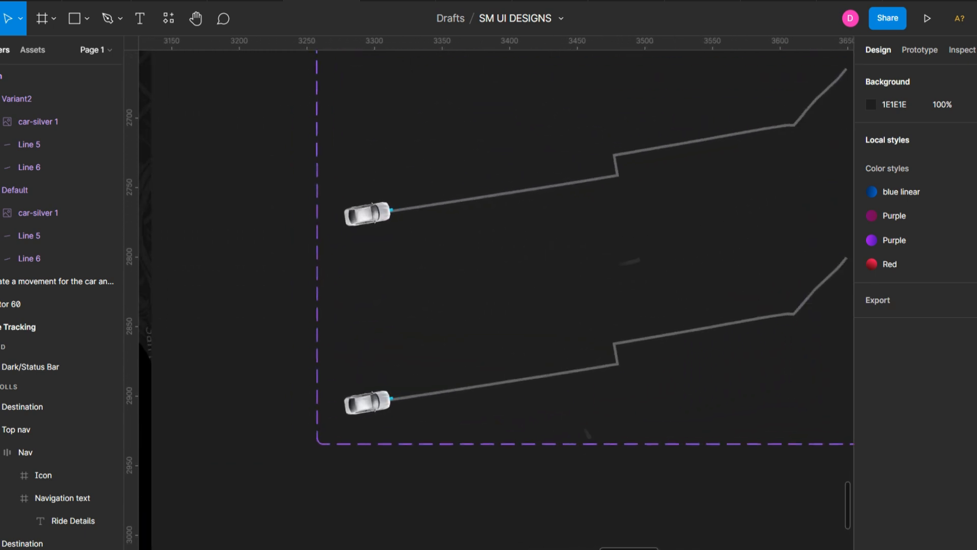
pyautogui.scroll(1, 594, 276)
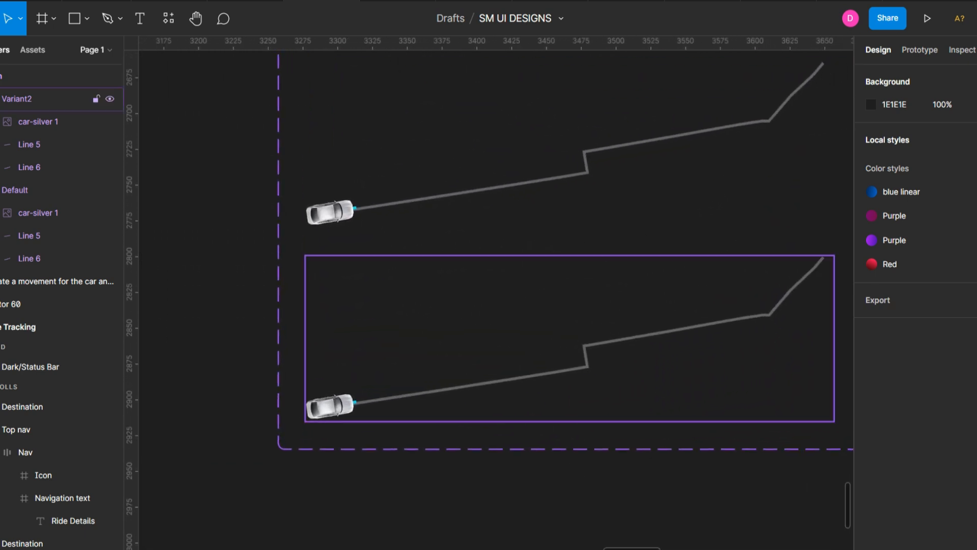
pyautogui.doubleClick(329, 407)
pyautogui.click(29, 144)
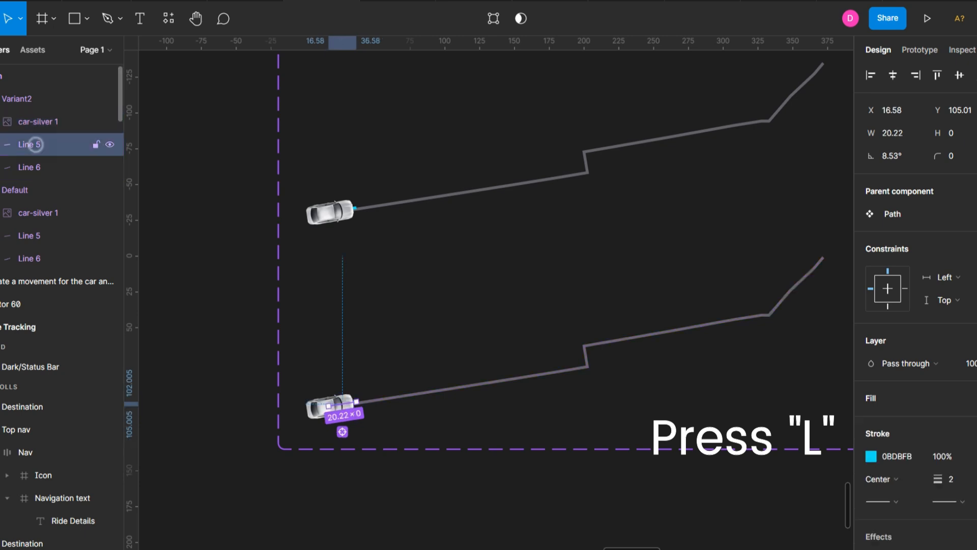
pyautogui.press('Return')
pyautogui.moveTo(356, 402); pyautogui.dragTo(406, 395)
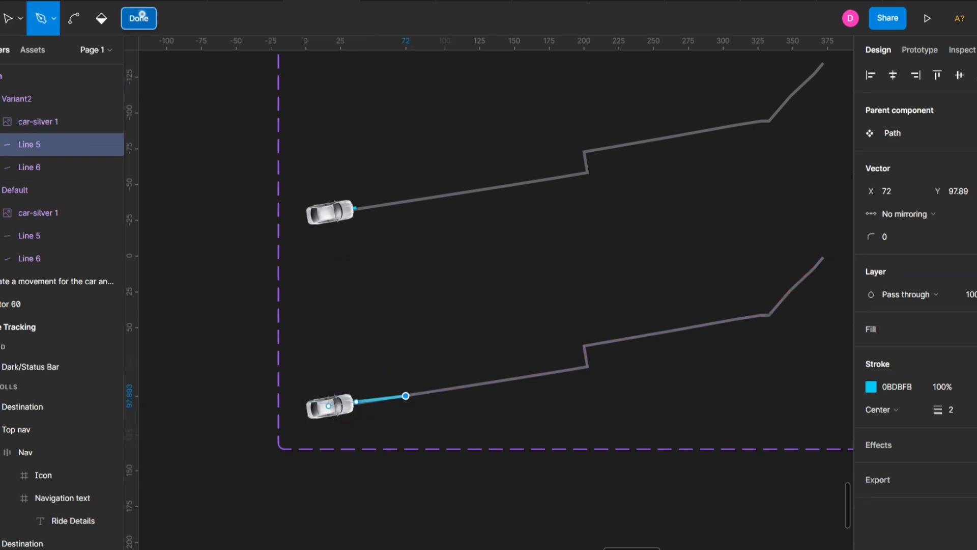
pyautogui.click(139, 18)
pyautogui.click(320, 342)
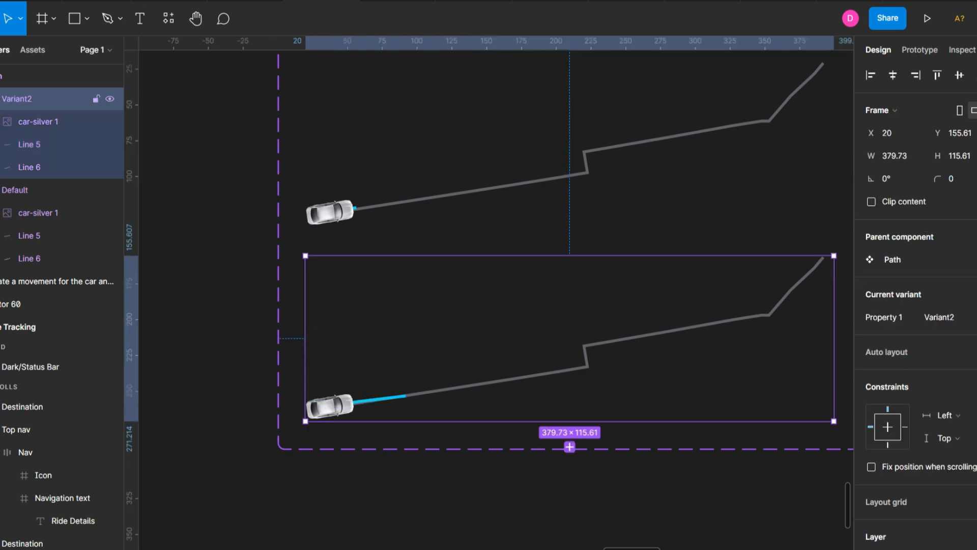
# Move the second variant's car forward along the path to X 41, Y 95.37, at the end of the blue line.
pyautogui.doubleClick(327, 406)
pyautogui.press('Right')
pyautogui.press('Right')
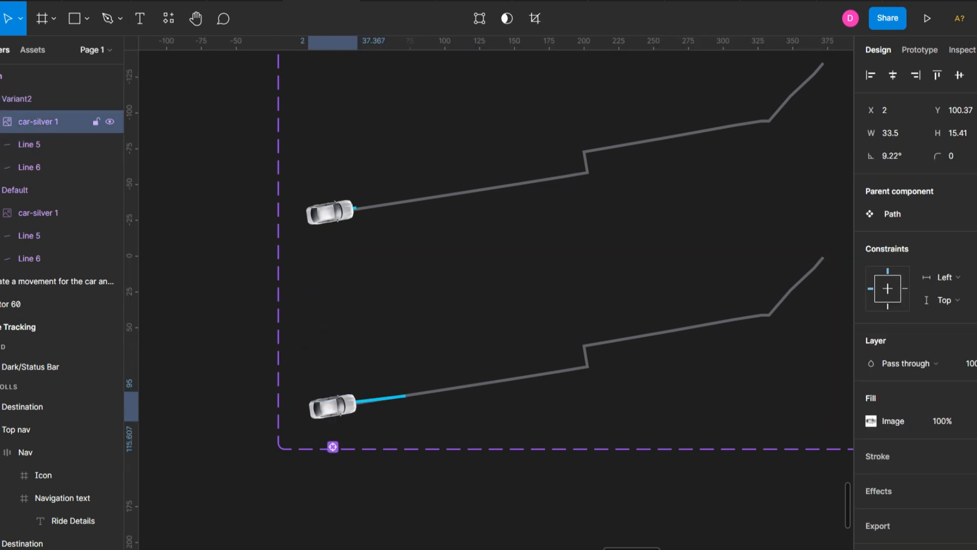
pyautogui.press('Right')
pyautogui.press('Right')
pyautogui.press('Right')
pyautogui.press('Right')
pyautogui.press('Right')
pyautogui.press('Right')
pyautogui.press('Right')
pyautogui.press('Right')
pyautogui.press('Right')
pyautogui.press('Right')
pyautogui.press('Right')
pyautogui.press('Right')
pyautogui.press('Right')
pyautogui.press('Right')
pyautogui.press('Right')
pyautogui.press('Right')
pyautogui.press('Right')
pyautogui.press('Right')
pyautogui.press('Right')
pyautogui.press('Right')
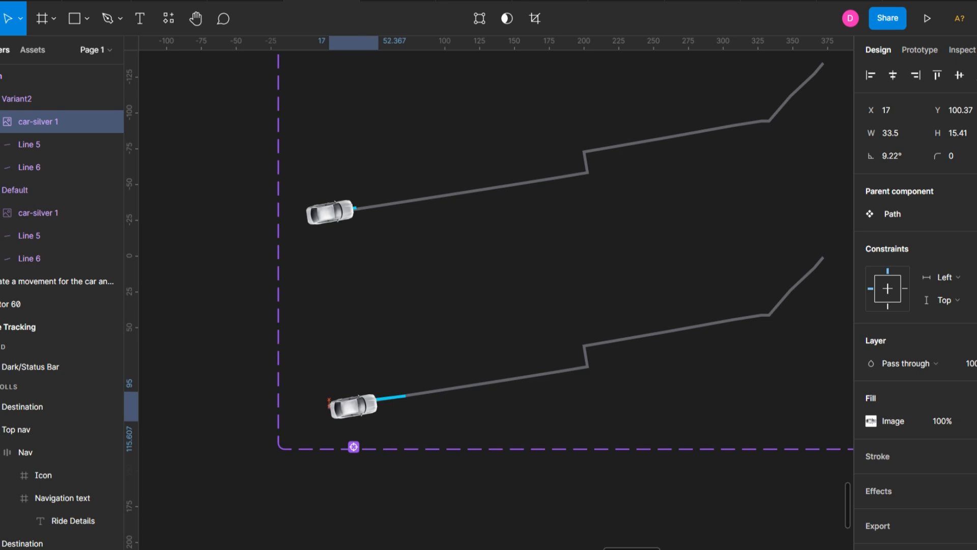
pyautogui.press('Up')
pyautogui.press('Up')
pyautogui.press('Up')
pyautogui.press('Up')
pyautogui.press('Up')
pyautogui.press('Right')
pyautogui.press('Right')
pyautogui.press('Right')
pyautogui.press('Right')
pyautogui.press('Right')
pyautogui.press('Right')
pyautogui.press('Right')
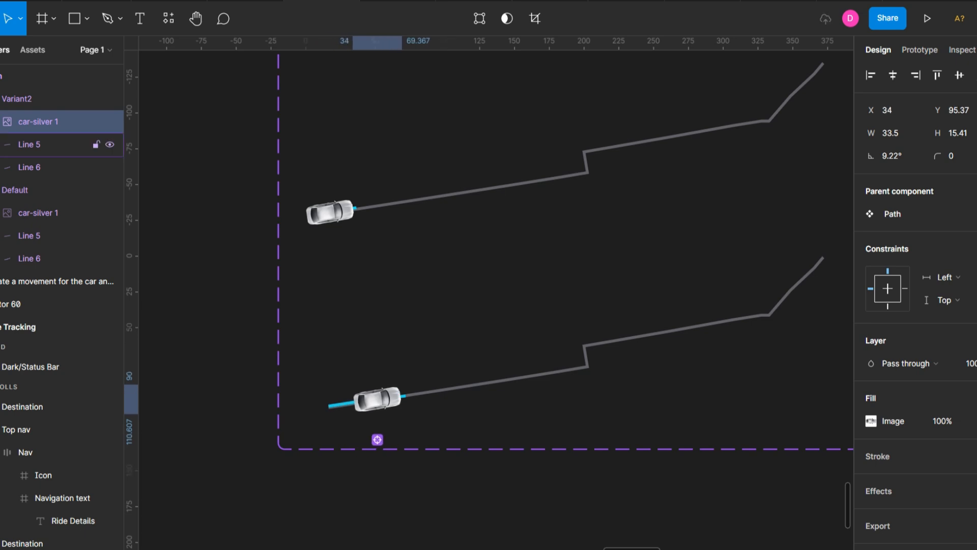
pyautogui.press('Right')
pyautogui.press('Right')
pyautogui.press('Right')
pyautogui.press('Right')
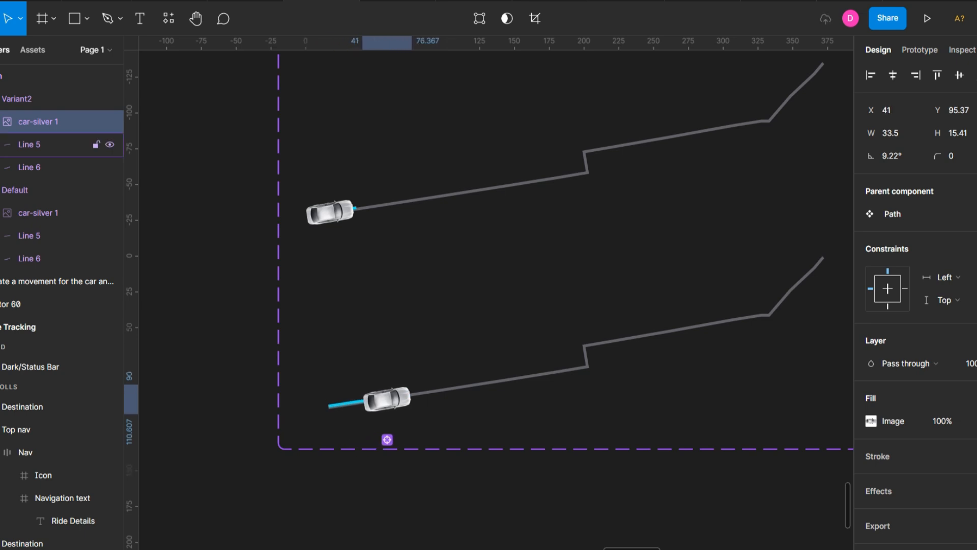
pyautogui.click(259, 350)
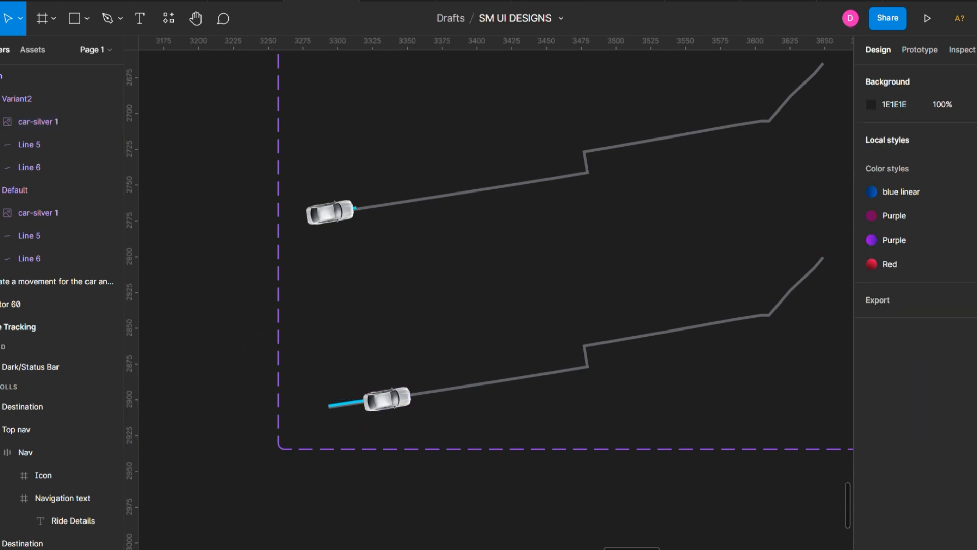
# Add a third variant to the Path component and extend its blue line farther along the grey path, ahead of the car.
pyautogui.scroll(-5, 381, 481)
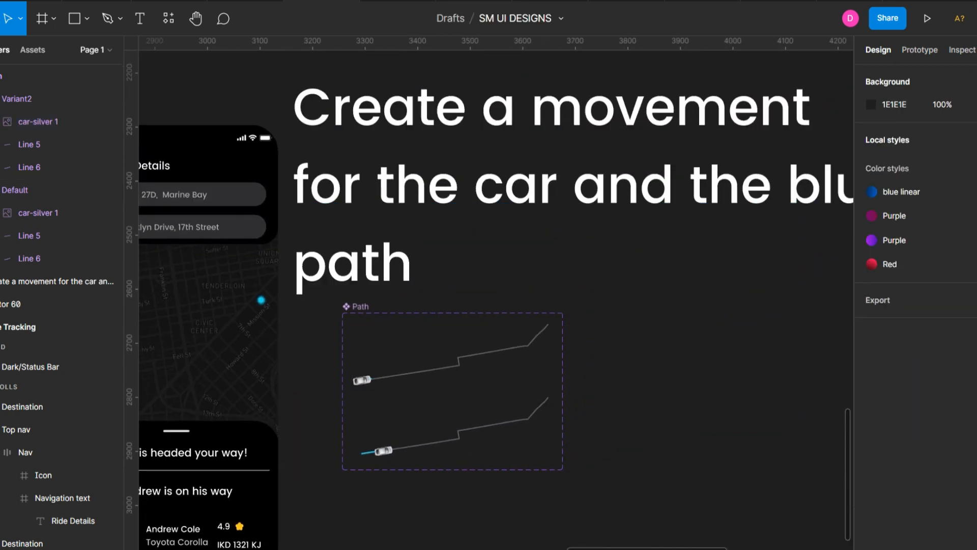
pyautogui.scroll(-2, 477, 347)
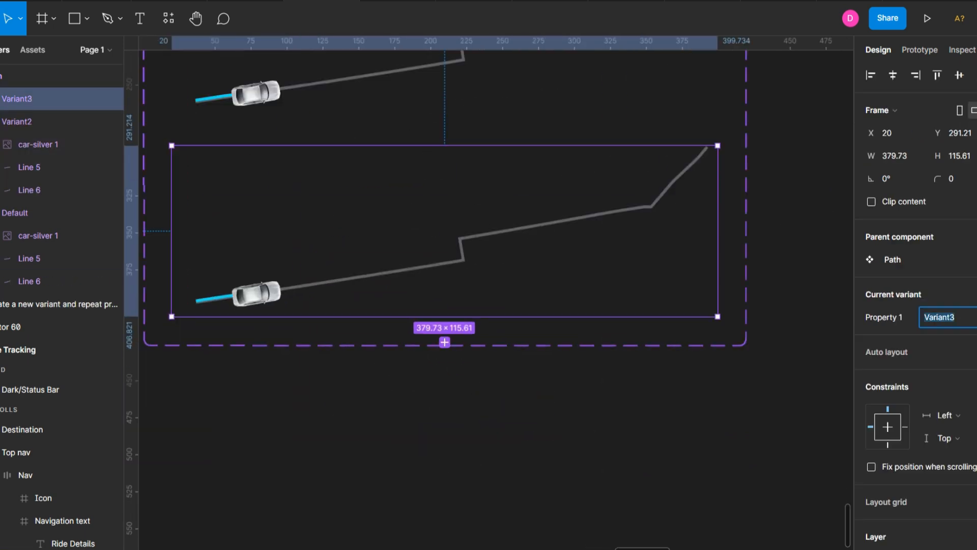
pyautogui.scroll(5, 458, 254)
pyautogui.click(328, 284)
pyautogui.press('Return')
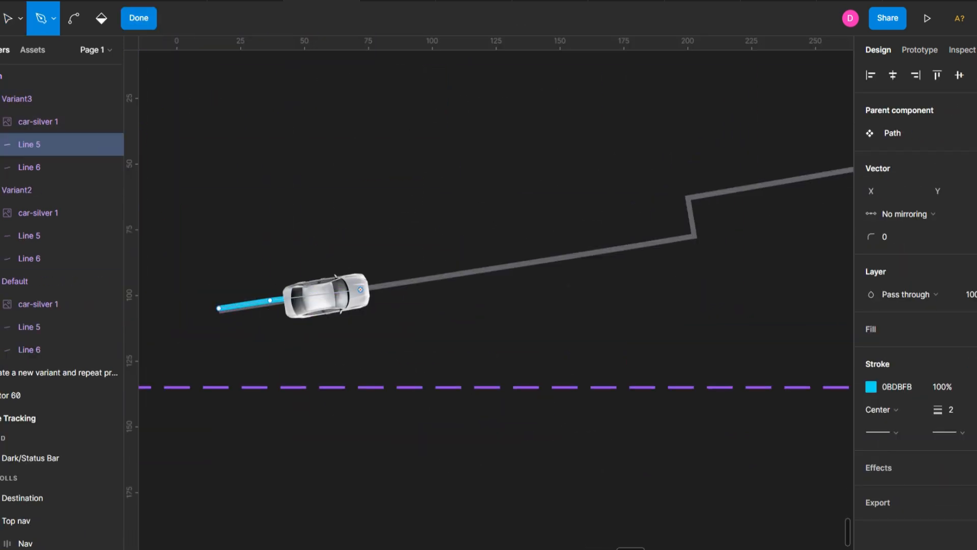
pyautogui.click(360, 289)
pyautogui.click(487, 269)
pyautogui.press('Return')
# Move the third variant's car forward along the path to the end of its blue line, at about X 91.
pyautogui.click(326, 296)
pyautogui.moveTo(326, 295); pyautogui.dragTo(444, 272)
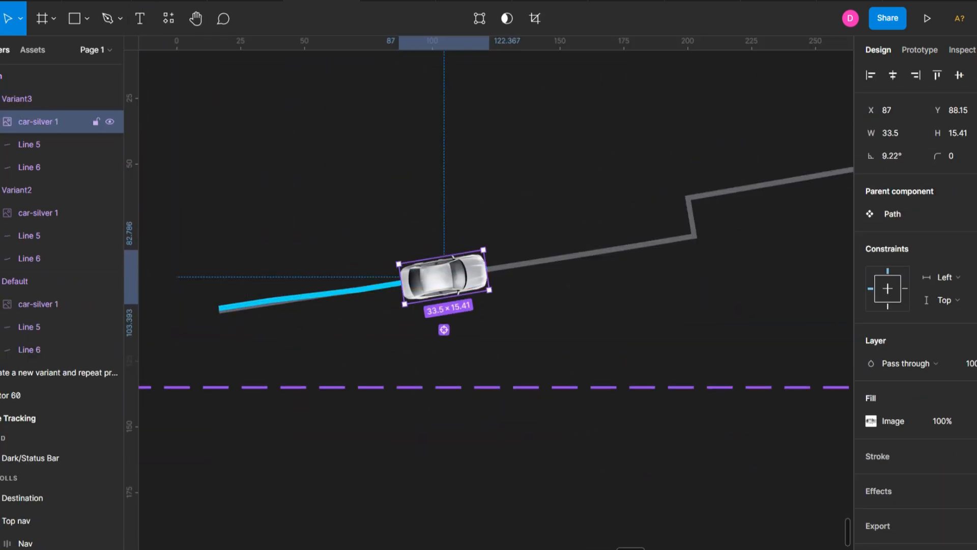
pyautogui.press('Right')
pyautogui.press('Right')
pyautogui.press('Right')
pyautogui.press('Right')
pyautogui.press('Down')
# Add a fourth variant and move its car along the grey path to just before the first sharp corner.
pyautogui.hotkey('shift', 'Return')
pyautogui.scroll(-3, 300, 385)
pyautogui.click(481, 386)
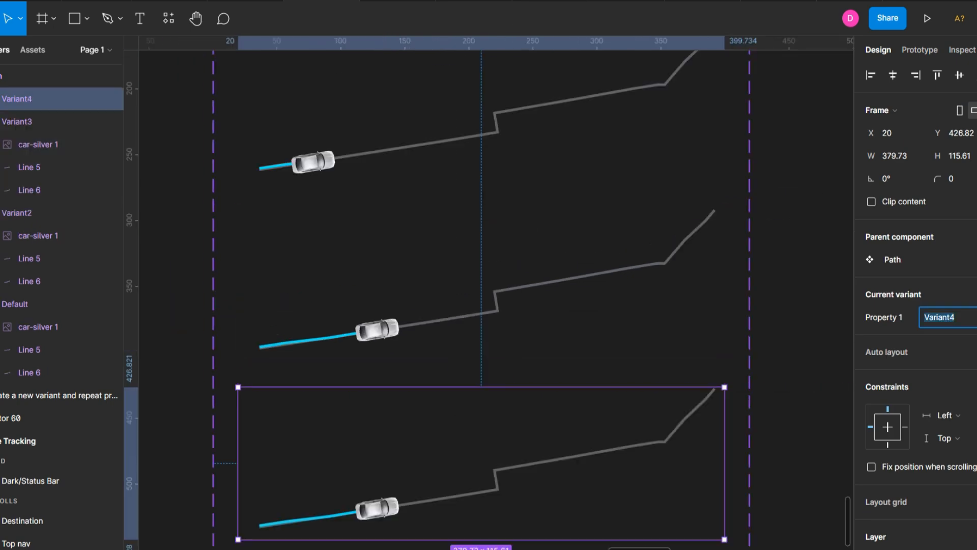
pyautogui.scroll(-3, 481, 387)
pyautogui.scroll(3, 372, 332)
pyautogui.doubleClick(401, 351)
pyautogui.moveTo(401, 351); pyautogui.dragTo(510, 335)
# Extend the fourth variant's blue line along the grey path until it reaches the car.
pyautogui.click(424, 349)
pyautogui.doubleClick(424, 349)
pyautogui.press('p')
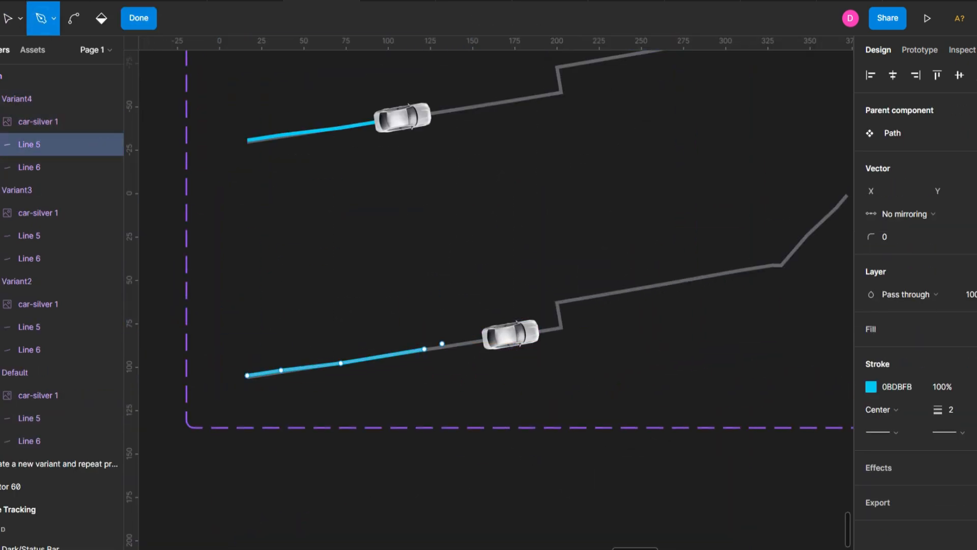
pyautogui.click(424, 350)
pyautogui.click(536, 332)
pyautogui.press('Return')
pyautogui.click(507, 334)
pyautogui.hotkey('ctrl', 'z')
pyautogui.press('v')
# Add a fifth variant, rotate its car to 21.65° and move it to about X 176.35, Y 80.47 at the corner.
pyautogui.hotkey('shift', 'Return')
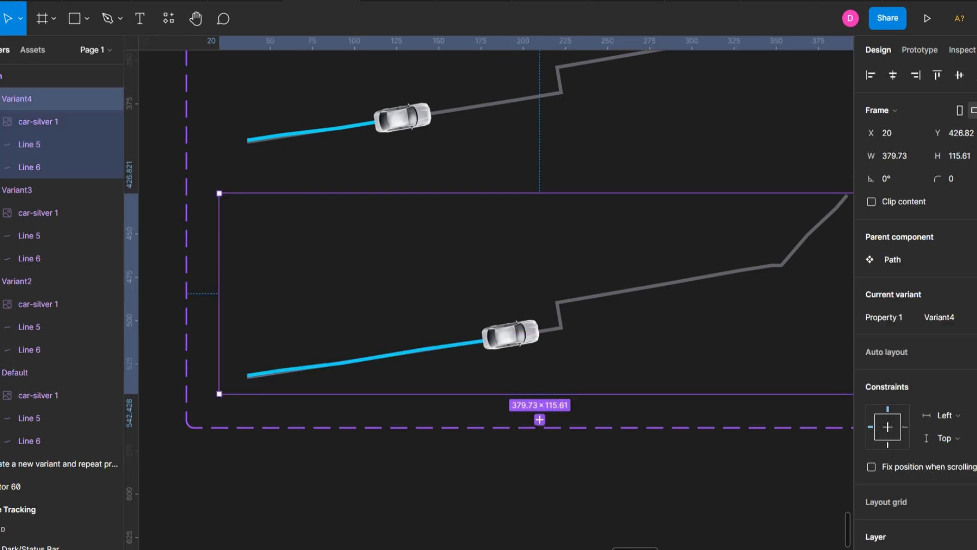
pyautogui.click(539, 419)
pyautogui.scroll(-3, 539, 418)
pyautogui.doubleClick(427, 405)
pyautogui.moveTo(426, 405); pyautogui.dragTo(482, 381)
pyautogui.press('Right')
pyautogui.press('Right')
pyautogui.press('Right')
pyautogui.press('Right')
pyautogui.press('Right')
pyautogui.press('Right')
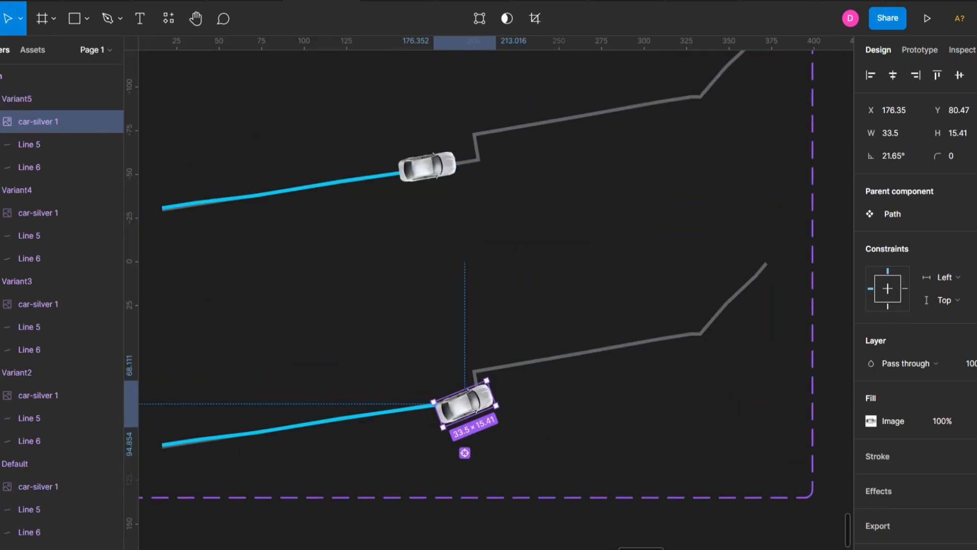
# Add a sixth variant, nudge its car up and forward, and rotate it more steeply into the turn.
pyautogui.hotkey('shift', 'Return')
pyautogui.hotkey('ctrl', 'd')
pyautogui.scroll(-4, 456, 301)
pyautogui.doubleClick(454, 364)
pyautogui.press('Up')
pyautogui.press('Up')
pyautogui.press('Right')
pyautogui.moveTo(483, 339)
pyautogui.mouseDown()
pyautogui.moveTo(467, 327)
pyautogui.moveTo(472, 340)
pyautogui.mouseUp()
# Add a seventh variant, move its car up along the short vertical segment and rotate it to nearly upright.
pyautogui.hotkey('shift', 'Return')
pyautogui.hotkey('ctrl', 'd')
pyautogui.scroll(-4, 465, 349)
pyautogui.doubleClick(464, 349)
pyautogui.hotkey('shift', 'Return')
pyautogui.doubleClick(472, 341)
pyautogui.hotkey('shift', 'Up')
pyautogui.moveTo(484, 305); pyautogui.dragTo(469, 304)
pyautogui.hotkey('ctrl', 'z')
pyautogui.doubleClick(438, 357)
pyautogui.press('p')
pyautogui.click(449, 355)
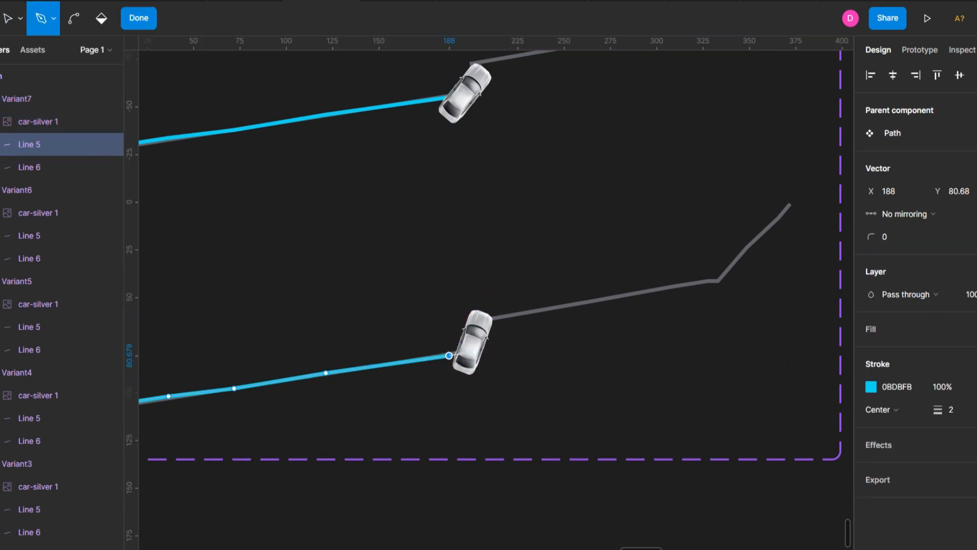
pyautogui.hotkey('ctrl', 'z')
# Extend the seventh variant's blue line around the corner and up the short vertical segment, hiding the car image while drawing and showing it again.
pyautogui.click(110, 122)
pyautogui.press('Return')
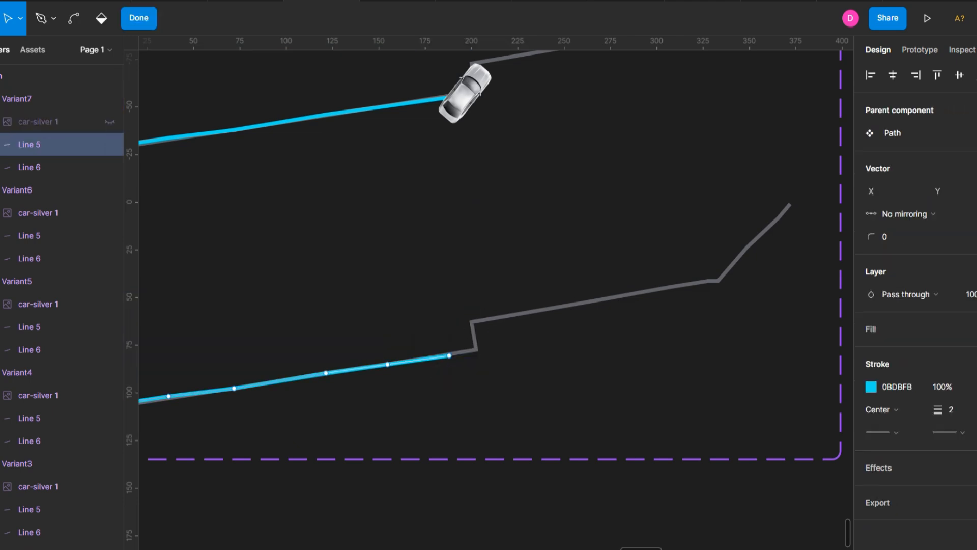
pyautogui.press('p')
pyautogui.click(450, 355)
pyautogui.click(476, 350)
pyautogui.click(473, 322)
pyautogui.press('Return')
pyautogui.click(109, 122)
# Add an eighth variant, rotate its car to 9.57° and move it to X 198.97, Y 55.65 on the upper stretch of the path.
pyautogui.click(61, 99)
pyautogui.hotkey('ctrl', 'd')
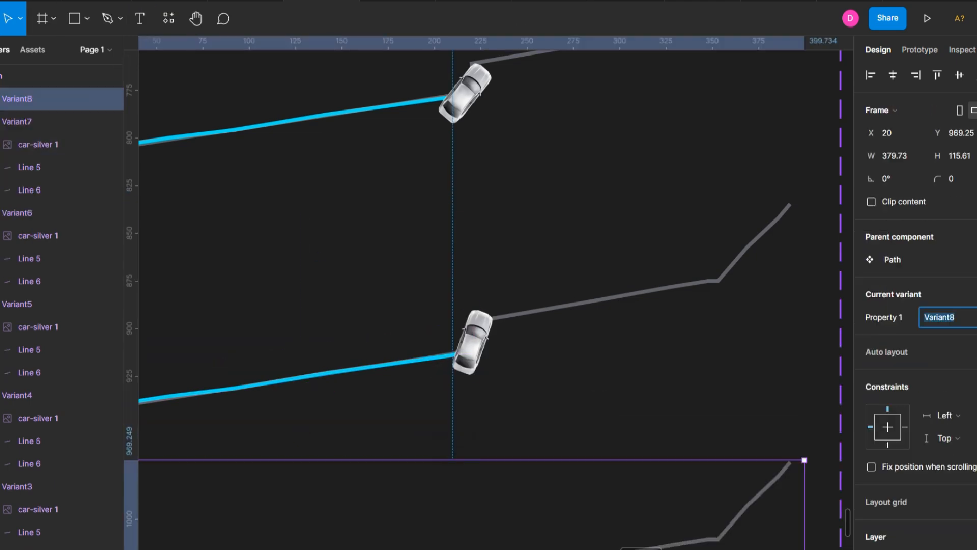
pyautogui.scroll(-5, 472, 305)
pyautogui.click(61, 121)
pyautogui.moveTo(478, 297); pyautogui.dragTo(518, 295)
pyautogui.hotkey('shift', 'Up')
pyautogui.press('Right')
pyautogui.press('Right')
pyautogui.press('Right')
pyautogui.press('Right')
pyautogui.hotkey('shift', 'Right')
pyautogui.press('Right')
pyautogui.press('Right')
pyautogui.press('Up')
pyautogui.press('Up')
pyautogui.press('Up')
pyautogui.press('Up')
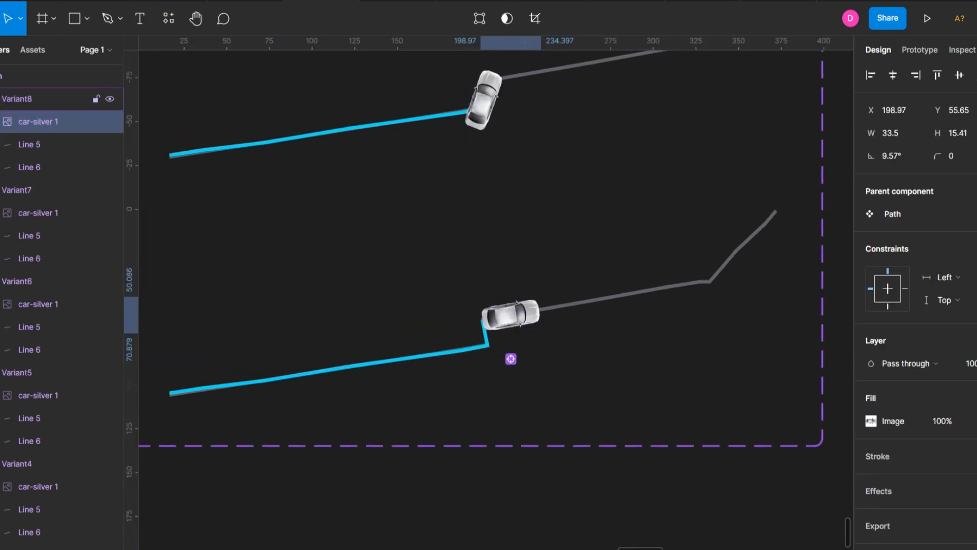
# Extend the eighth variant's blue line beneath the car to the front of it on the upper stretch.
pyautogui.click(61, 144)
pyautogui.press('Return')
pyautogui.press('p')
pyautogui.click(482, 319)
pyautogui.press('Return')
# Add a ninth variant, extend its blue line to X 289.5, Y 47.64 and move its car forward to the line's end.
pyautogui.click(61, 98)
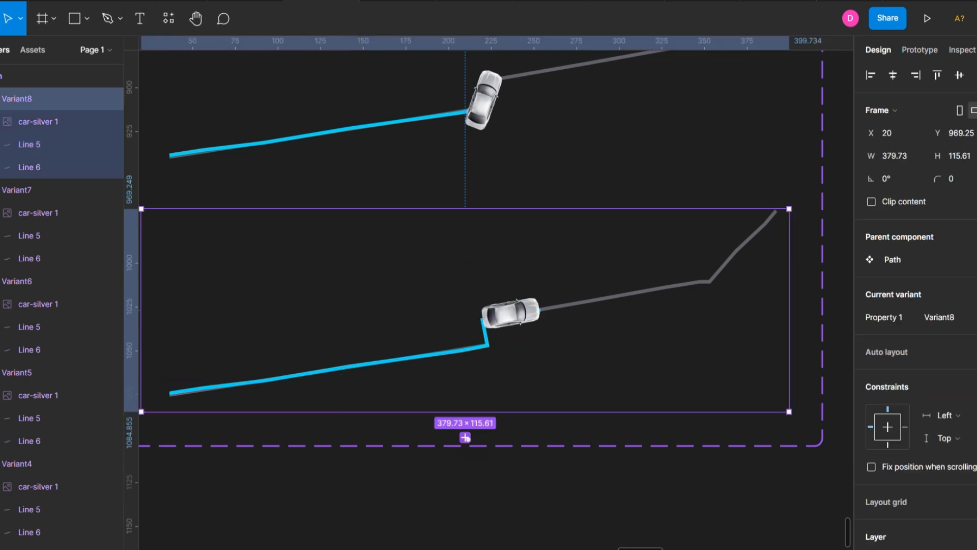
pyautogui.hotkey('ctrl', 'd')
pyautogui.click(61, 144)
pyautogui.press('Return')
pyautogui.press('p')
pyautogui.click(507, 358)
pyautogui.click(591, 344)
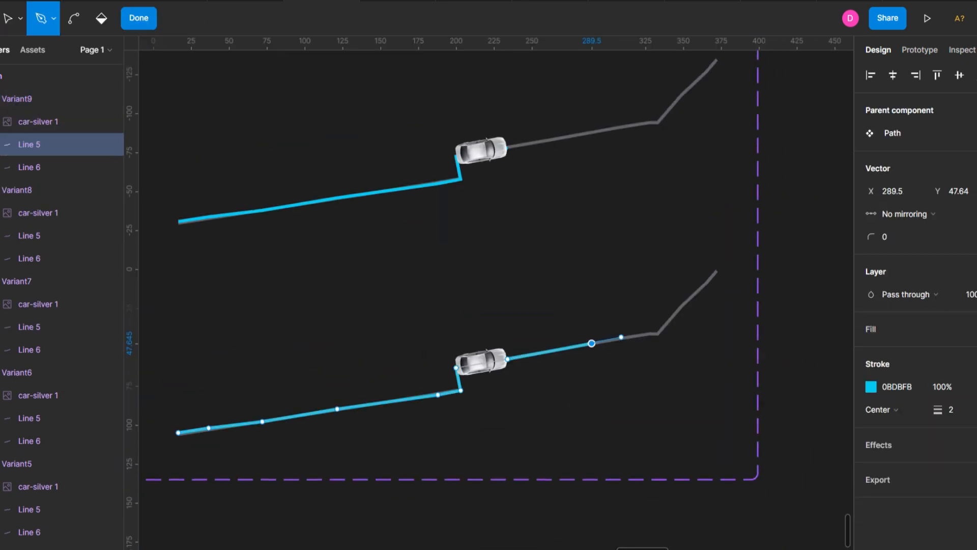
pyautogui.press('Return')
pyautogui.click(481, 361)
pyautogui.moveTo(481, 362); pyautogui.dragTo(572, 345)
# Add a tenth variant, extend its blue line to X 325.5, Y 42.04 and move its car to X 293, Y 39.1.
pyautogui.click(61, 99)
pyautogui.hotkey('ctrl', 'd')
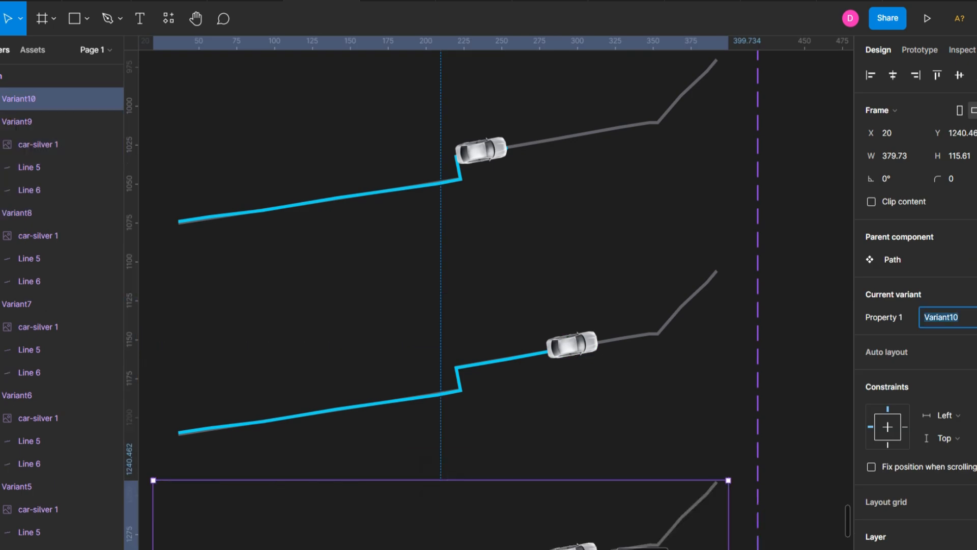
pyautogui.click(61, 144)
pyautogui.press('Return')
pyautogui.press('p')
pyautogui.click(582, 304)
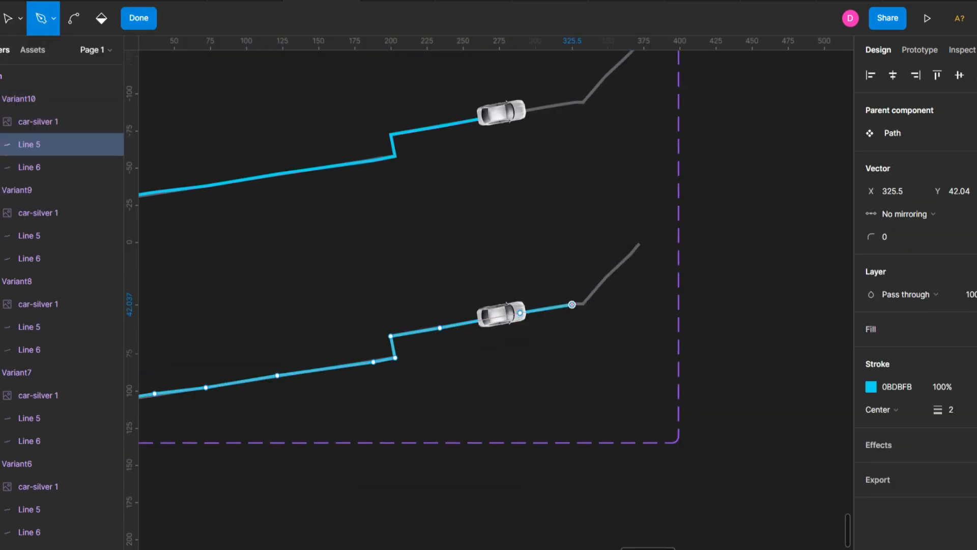
pyautogui.press('Return')
pyautogui.click(501, 314)
pyautogui.moveTo(501, 314); pyautogui.dragTo(550, 307)
# Add an eleventh variant and rotate its car clockwise to point slightly downward before the final slope.
pyautogui.click(61, 99)
pyautogui.hotkey('ctrl', 'd')
pyautogui.scroll(-5, 489, 326)
pyautogui.doubleClick(478, 283)
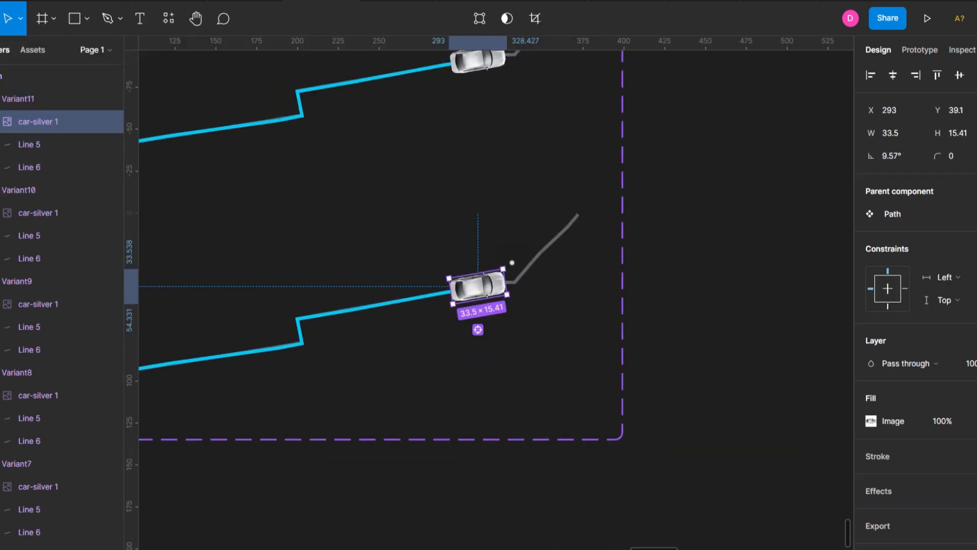
pyautogui.moveTo(510, 262); pyautogui.dragTo(490, 282)
pyautogui.click(453, 292)
# Extend the eleventh variant's blue line to X 334, Y 42.04, hiding the car image while drawing and showing it again.
pyautogui.doubleClick(489, 281)
pyautogui.hotkey('ctrl', 'shift', 'h')
pyautogui.doubleClick(443, 292)
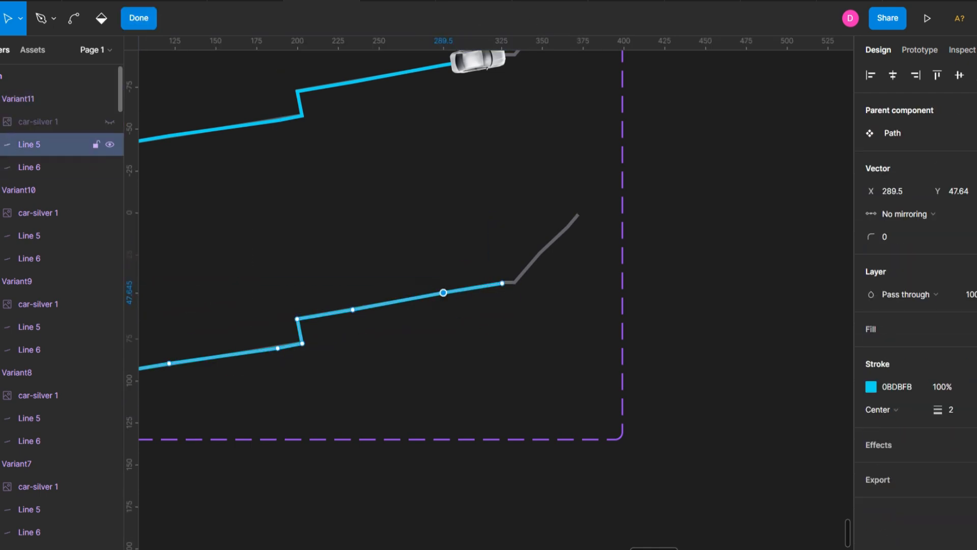
pyautogui.click(41, 18)
pyautogui.click(139, 18)
pyautogui.press('Return')
pyautogui.click(41, 19)
pyautogui.click(502, 283)
pyautogui.click(515, 283)
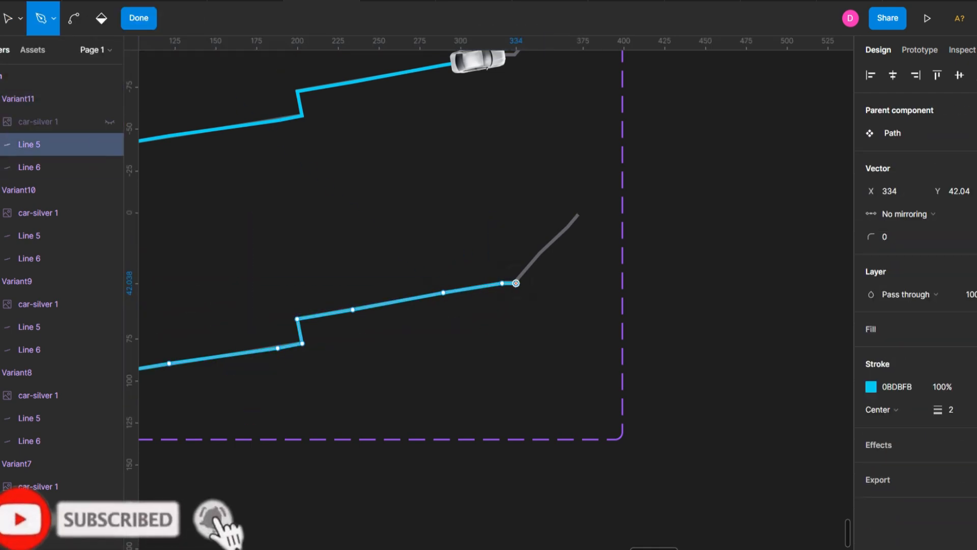
pyautogui.press('Return')
pyautogui.click(109, 121)
# Add a twelfth variant and hide its car image.
pyautogui.click(61, 99)
pyautogui.scroll(-2, 420, 244)
pyautogui.doubleClick(508, 287)
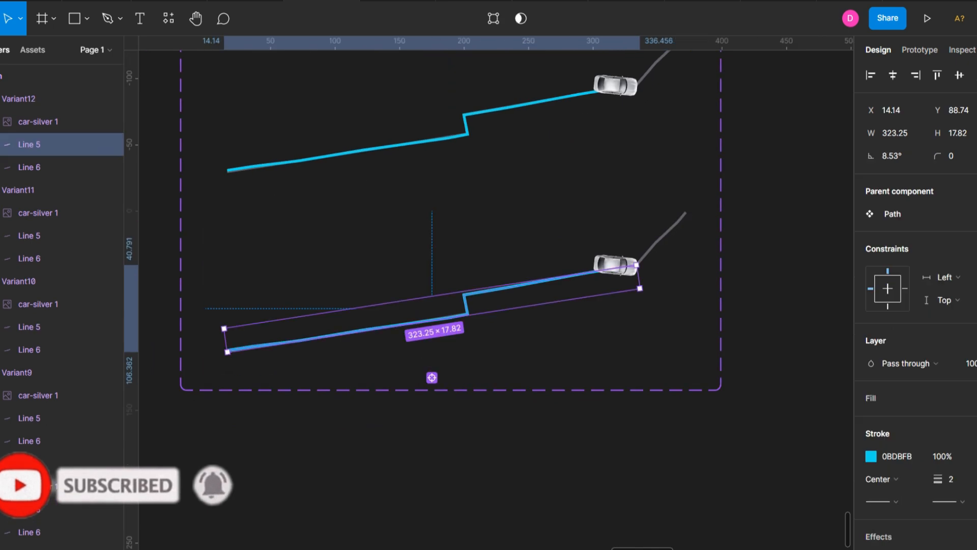
pyautogui.click(38, 122)
pyautogui.click(110, 122)
# Extend the twelfth variant's blue line partway up the final slope, and show the car again, moved and rotated onto the slope.
pyautogui.click(61, 144)
pyautogui.press('p')
pyautogui.click(636, 266)
pyautogui.click(138, 18)
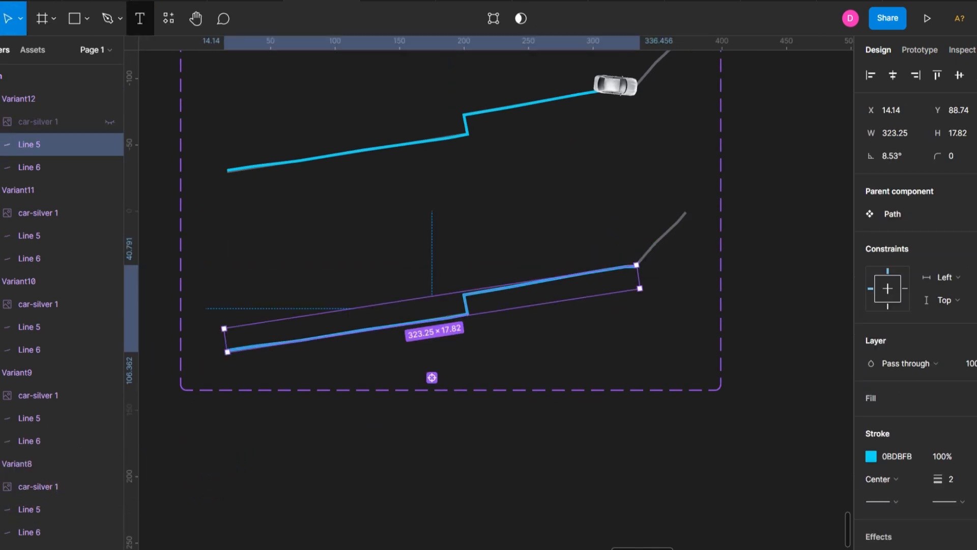
pyautogui.doubleClick(614, 272)
pyautogui.press('p')
pyautogui.click(637, 266)
pyautogui.click(651, 244)
pyautogui.press('Return')
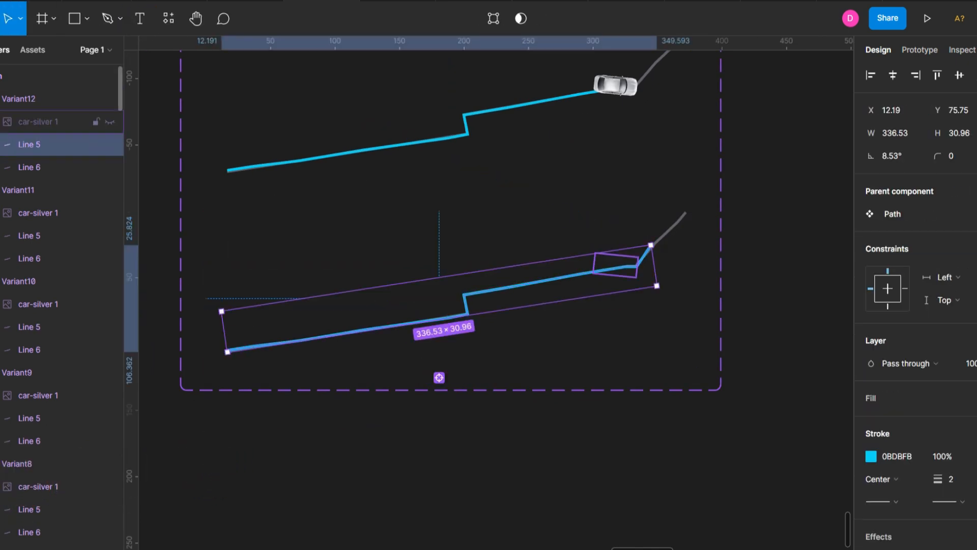
pyautogui.click(110, 122)
pyautogui.moveTo(616, 264); pyautogui.dragTo(664, 260)
# Add a thirteenth variant and extend its blue line up the final slope almost to the path's end.
pyautogui.click(449, 346)
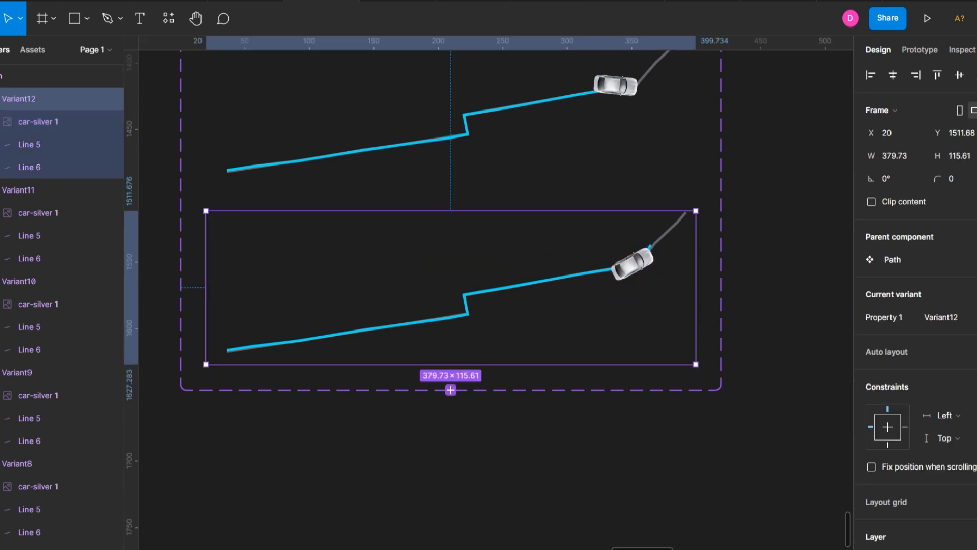
pyautogui.click(449, 389)
pyautogui.doubleClick(591, 452)
pyautogui.press('p')
pyautogui.click(651, 425)
pyautogui.click(678, 402)
pyautogui.press('Return')
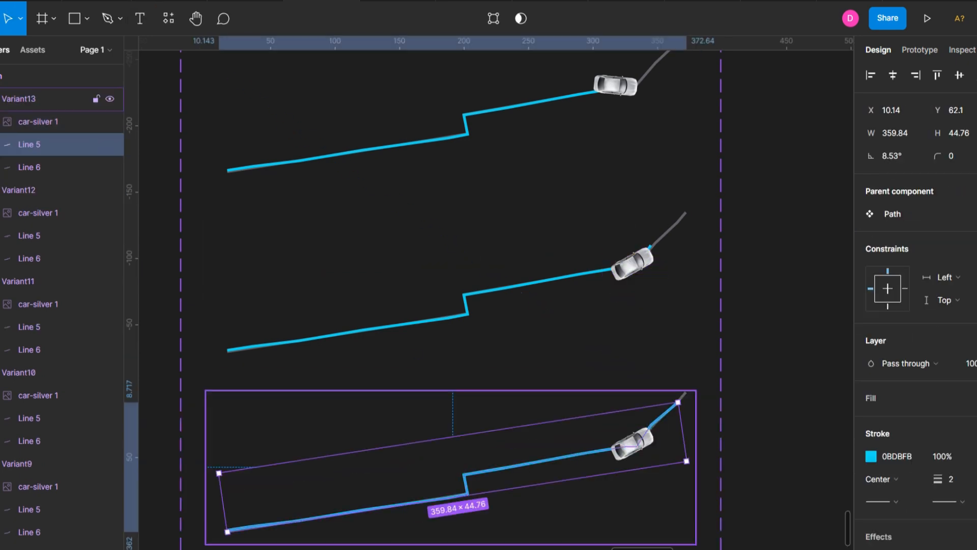
# Move the thirteenth variant's car up the final slope and rotate it more steeply to follow the path.
pyautogui.moveTo(632, 444); pyautogui.dragTo(675, 430)
pyautogui.moveTo(667, 478); pyautogui.dragTo(666, 474)
pyautogui.hotkey('ctrl', 'z')
pyautogui.doubleClick(646, 436)
pyautogui.moveTo(647, 435); pyautogui.dragTo(652, 425)
pyautogui.click(667, 478)
pyautogui.scroll(-3, 732, 432)
pyautogui.doubleClick(664, 283)
pyautogui.moveTo(664, 283); pyautogui.dragTo(675, 275)
# Add a fourteenth variant and move its car up to the end of the path.
pyautogui.click(491, 366)
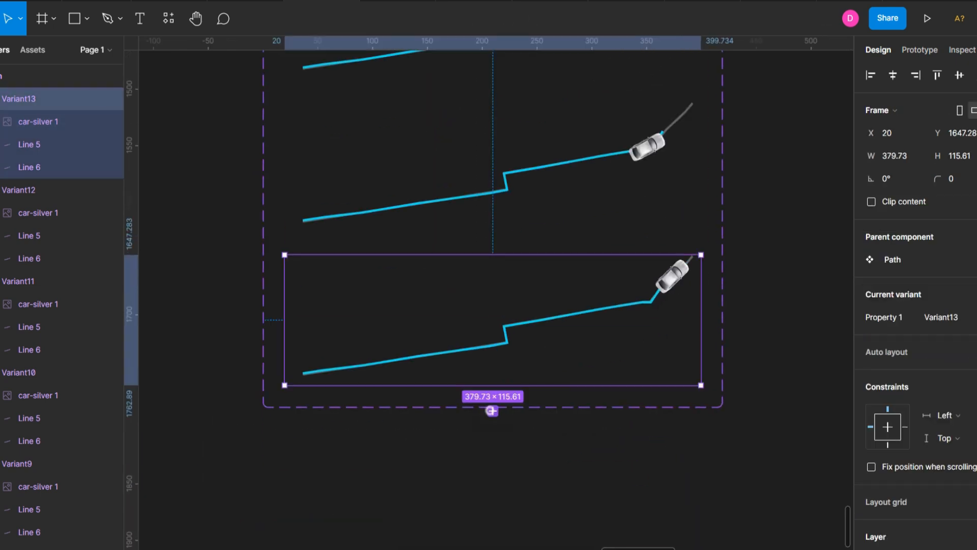
pyautogui.click(491, 411)
pyautogui.doubleClick(674, 428)
pyautogui.moveTo(674, 427); pyautogui.dragTo(681, 421)
# Connect the Default variant to Variant2 with a 1 ms after-delay trigger and a linear Smart animate transition of 1000 ms.
pyautogui.scroll(-4, 496, 300)
pyautogui.scroll(12, 608, 214)
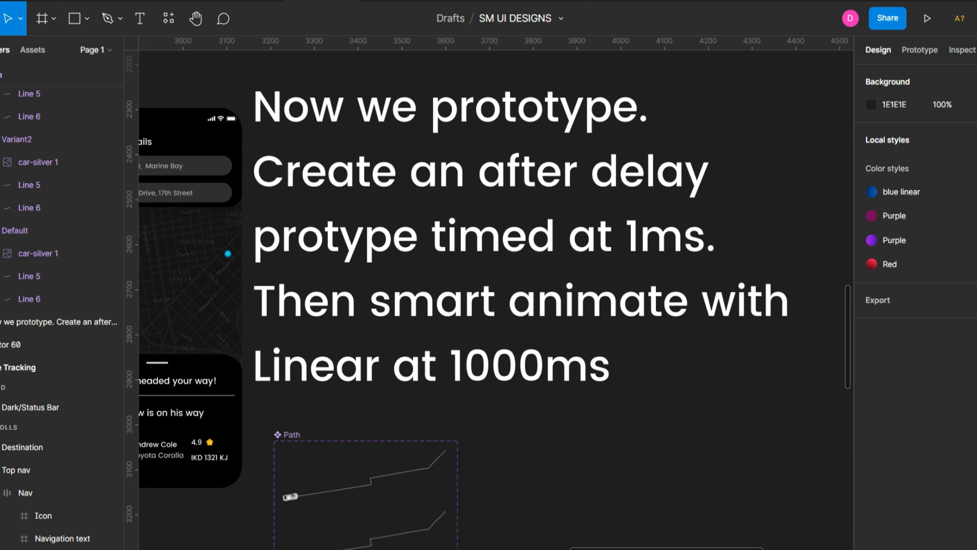
pyautogui.scroll(2, 444, 490)
pyautogui.scroll(-6, 535, 467)
pyautogui.scroll(3, 496, 361)
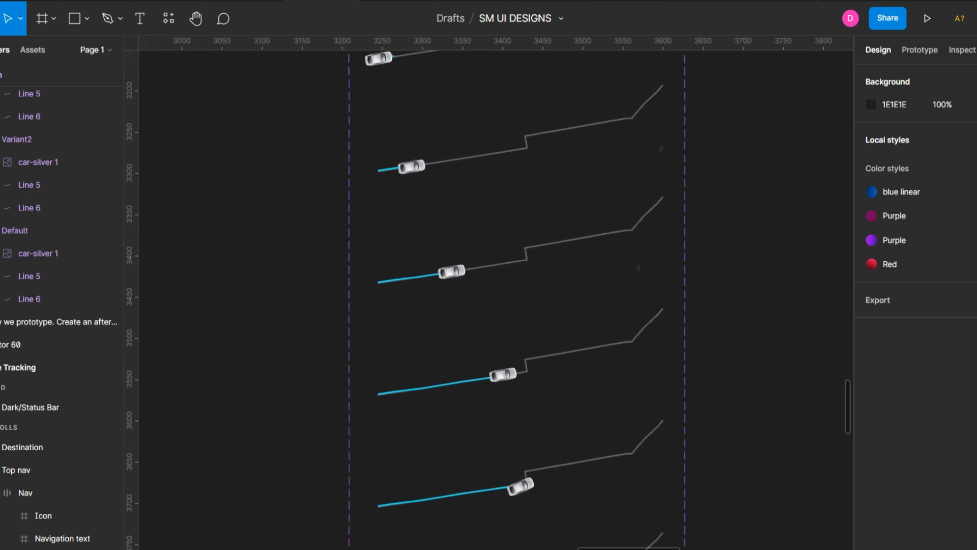
pyautogui.scroll(-3, 477, 453)
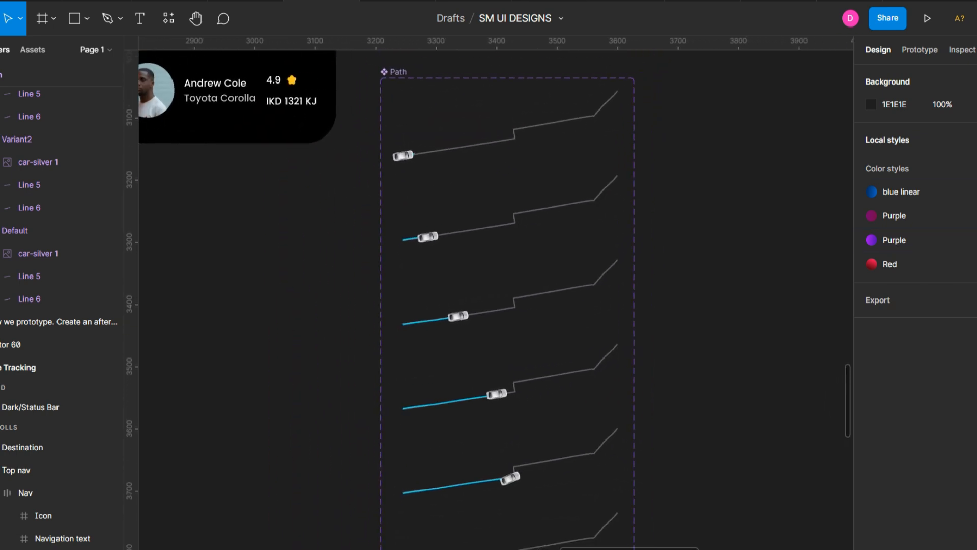
pyautogui.click(920, 49)
pyautogui.click(552, 135)
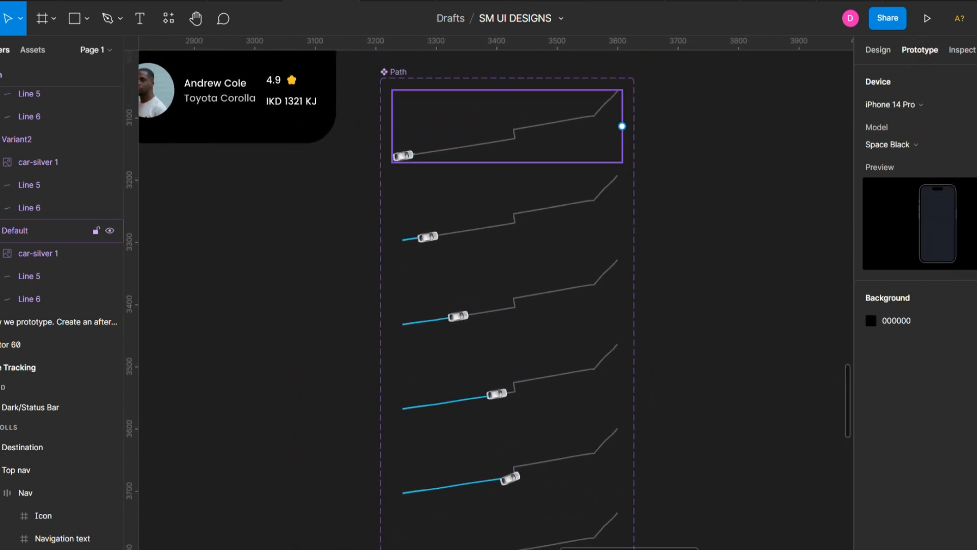
pyautogui.moveTo(507, 162); pyautogui.dragTo(507, 188)
pyautogui.click(763, 140)
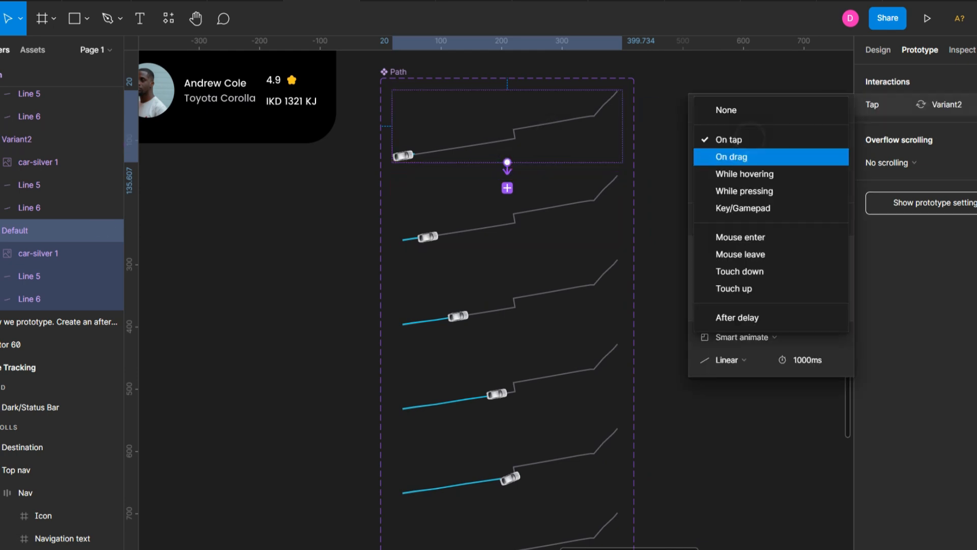
pyautogui.click(748, 319)
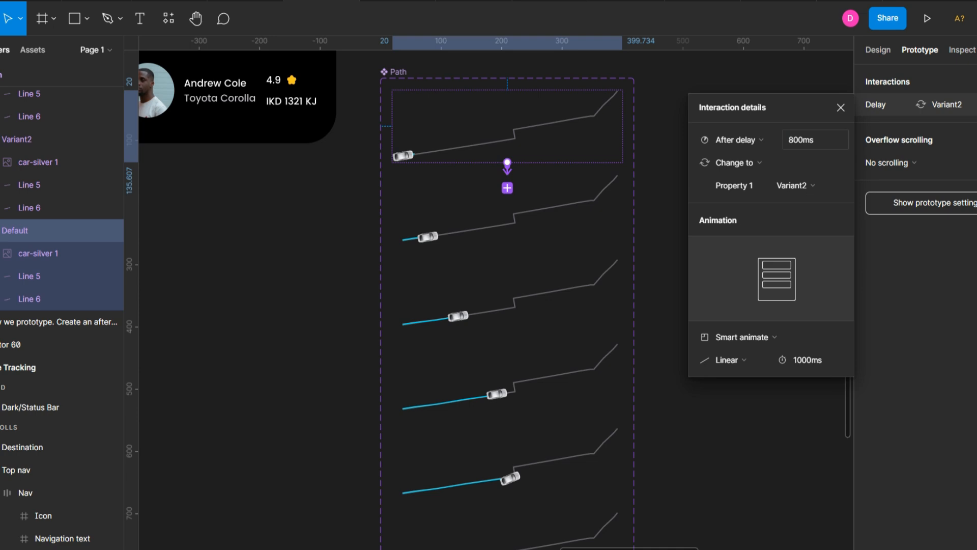
pyautogui.click(805, 145)
pyautogui.press('Return')
# Connect Variant2 to Variant3 with an after-delay trigger of 1 ms.
pyautogui.click(507, 219)
pyautogui.moveTo(508, 247); pyautogui.dragTo(509, 461)
pyautogui.click(739, 140)
pyautogui.click(748, 318)
pyautogui.click(805, 140)
pyautogui.write('1')
pyautogui.press('Return')
# Connect Variant3 to Variant4 and Variant4 to Variant5 with after-delay triggers, setting the Variant4 delay to 1 ms.
pyautogui.click(518, 270)
pyautogui.click(721, 135)
pyautogui.click(736, 317)
pyautogui.click(507, 375)
pyautogui.click(724, 138)
pyautogui.click(737, 316)
pyautogui.click(805, 139)
pyautogui.write('1')
pyautogui.press('Return')
# Connect Variant5 to Variant6 with an after-delay trigger of 1 ms.
pyautogui.scroll(-4, 447, 300)
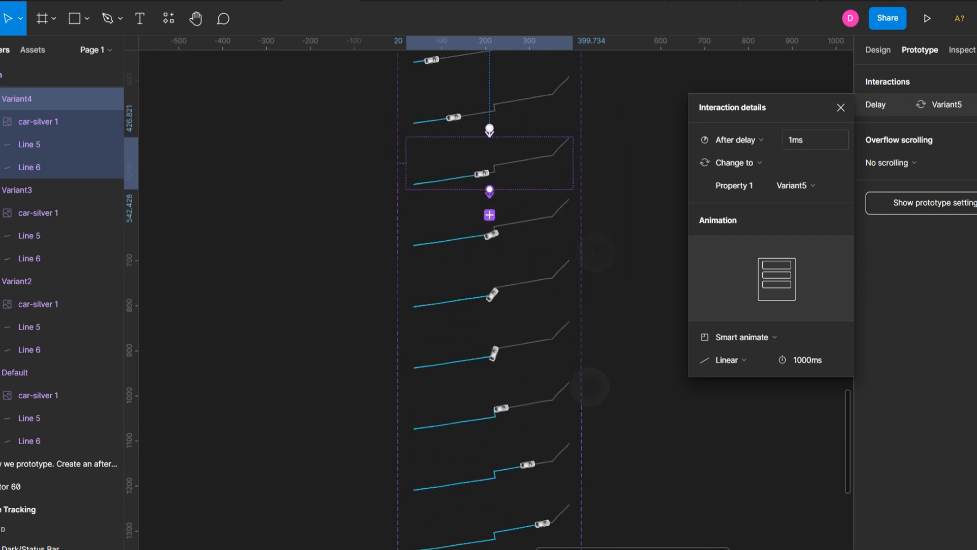
pyautogui.click(493, 209)
pyautogui.moveTo(494, 230); pyautogui.dragTo(494, 392)
pyautogui.click(729, 140)
pyautogui.click(737, 316)
pyautogui.write('1')
# Connect Variant6 to Variant7 with an after-delay trigger of 1 ms.
pyautogui.click(494, 270)
pyautogui.click(723, 139)
pyautogui.click(736, 317)
pyautogui.click(807, 139)
pyautogui.write('1')
# Connect Variant7 to Variant8 and Variant8 to Variant9 with after-delay triggers, setting the Variant8 delay to 1 ms.
pyautogui.click(534, 326)
pyautogui.click(722, 139)
pyautogui.moveTo(493, 429); pyautogui.dragTo(494, 466)
pyautogui.click(722, 139)
pyautogui.click(736, 317)
pyautogui.click(807, 139)
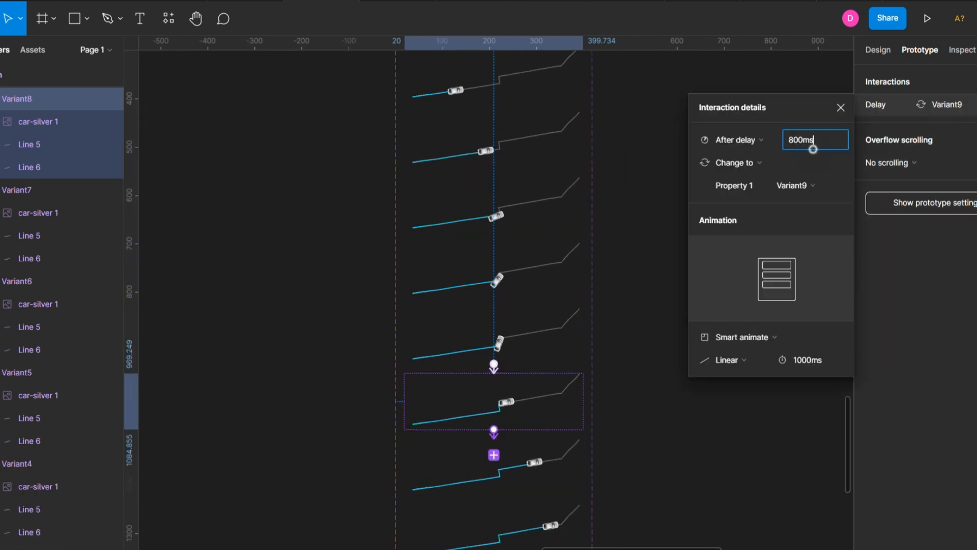
pyautogui.write('1')
# Connect Variant9 to Variant10 with an after-delay trigger of 1 ms.
pyautogui.click(509, 474)
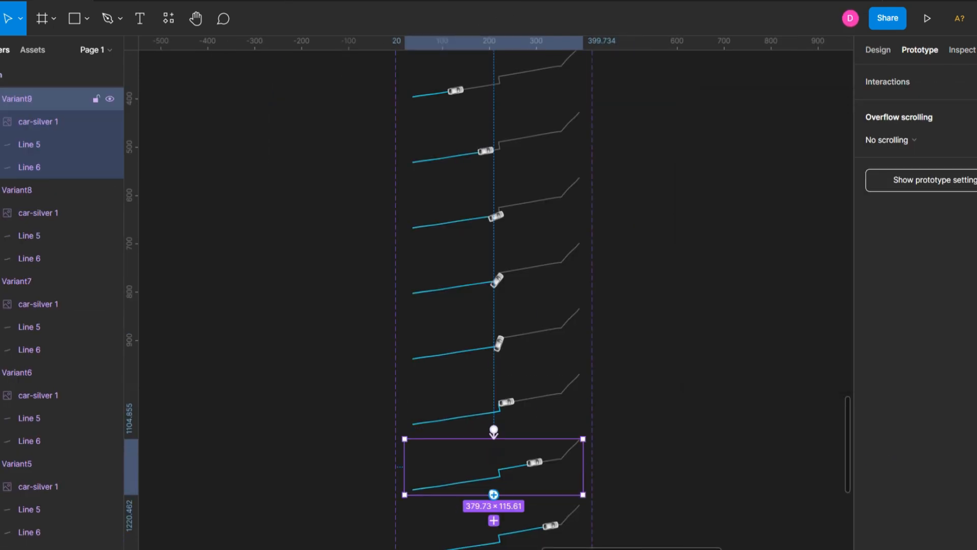
pyautogui.moveTo(494, 494); pyautogui.dragTo(494, 526)
pyautogui.click(723, 140)
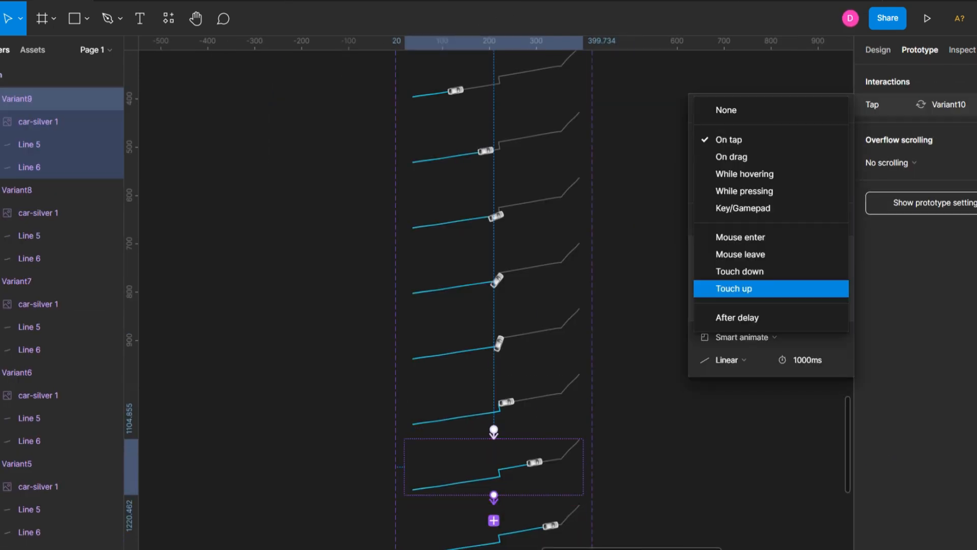
pyautogui.click(737, 317)
pyautogui.click(800, 140)
pyautogui.write('1')
# Connect Variant10 to Variant11 with an after-delay trigger of 1 ms.
pyautogui.scroll(-4, 493, 306)
pyautogui.click(526, 92)
pyautogui.moveTo(526, 124); pyautogui.dragTo(525, 160)
pyautogui.click(801, 139)
pyautogui.write('1')
# Connect Variant11 to Variant12 with an after-delay trigger.
pyautogui.click(525, 167)
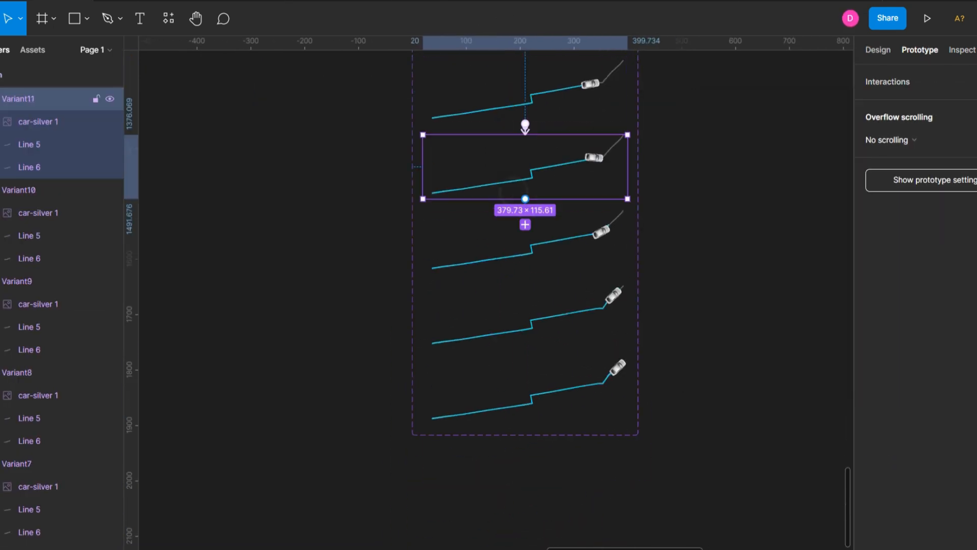
pyautogui.moveTo(526, 198); pyautogui.dragTo(526, 239)
pyautogui.click(735, 139)
pyautogui.click(763, 316)
pyautogui.click(800, 140)
pyautogui.write('1000ms')
pyautogui.click(762, 316)
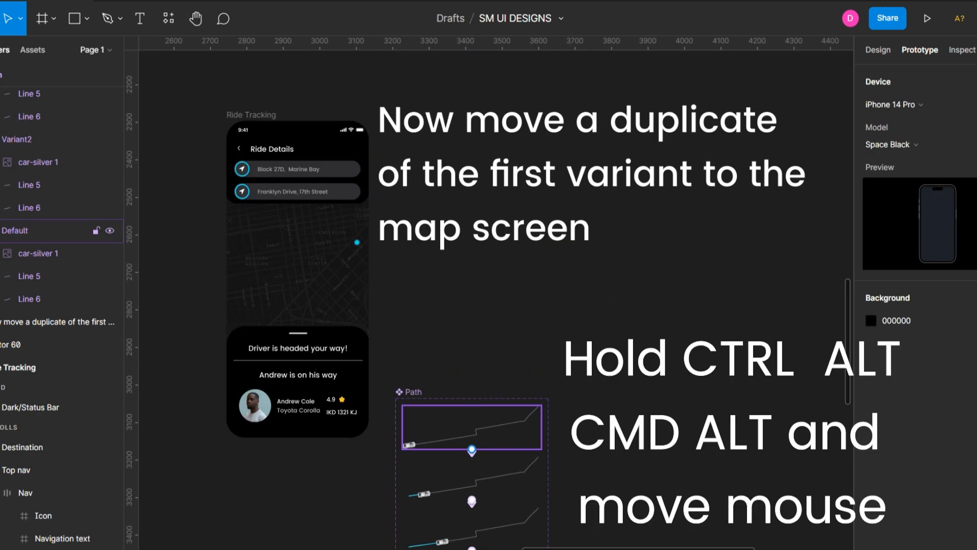
# Place a copy of the Default path variant on the Ride Tracking map and align its end with the blue destination dot.
pyautogui.click(486, 432)
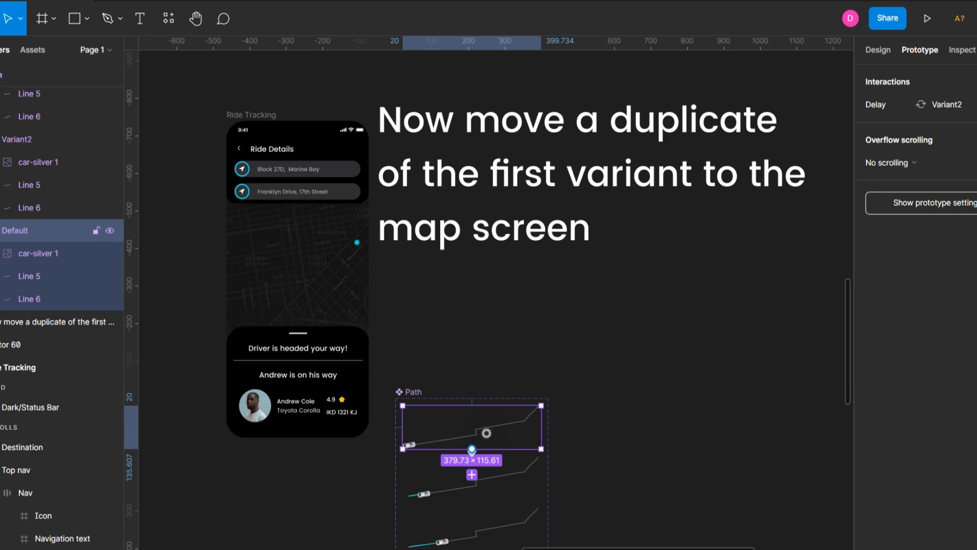
pyautogui.moveTo(486, 432); pyautogui.dragTo(310, 271)
pyautogui.scroll(5, 213, 257)
pyautogui.hotkey('shift', 'Up')
pyautogui.hotkey('shift', 'Up')
pyautogui.moveTo(498, 334)
pyautogui.mouseDown()
pyautogui.moveTo(465, 345)
pyautogui.moveTo(481, 334)
pyautogui.mouseUp()
pyautogui.press('Escape')
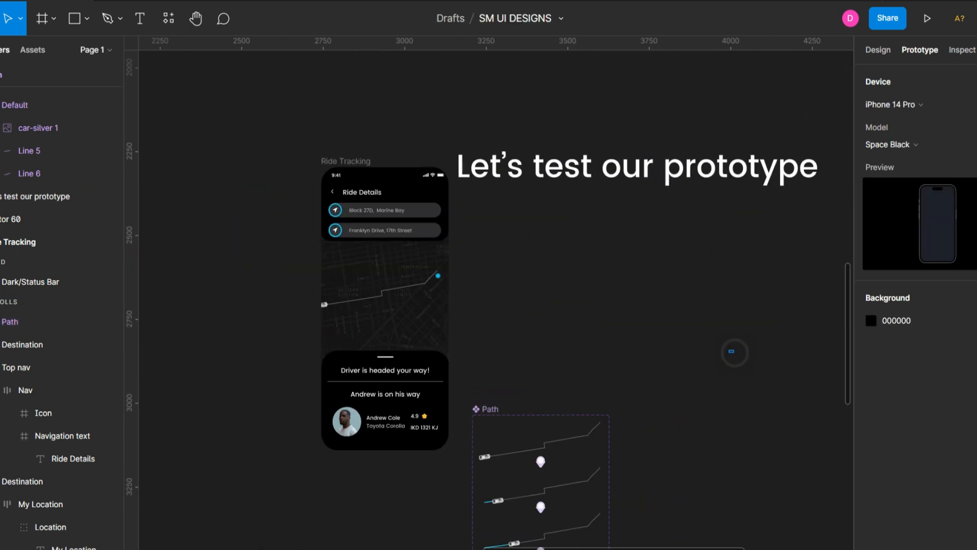
# Select the Ride Tracking frame and run its prototype to test the car animation.
pyautogui.moveTo(734, 352); pyautogui.dragTo(697, 332)
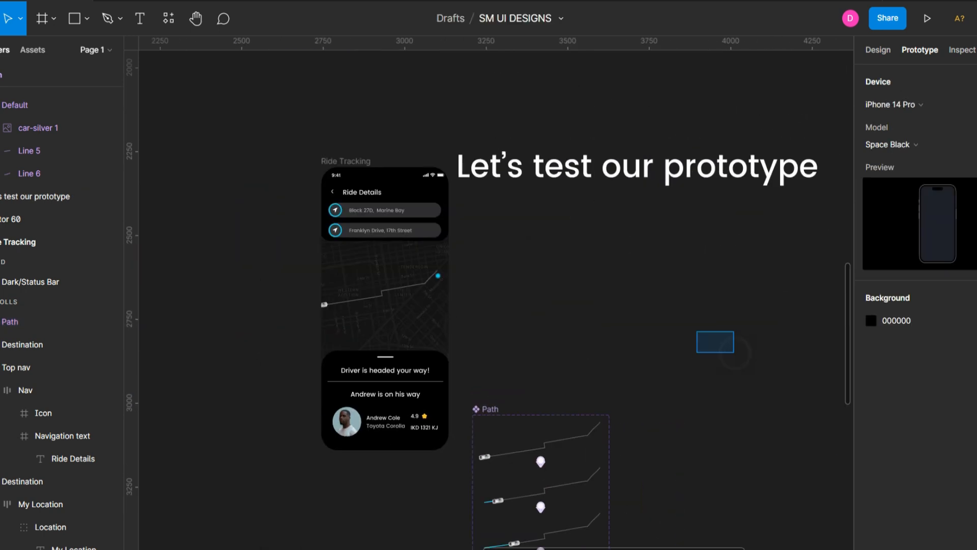
pyautogui.click(335, 159)
pyautogui.click(927, 19)
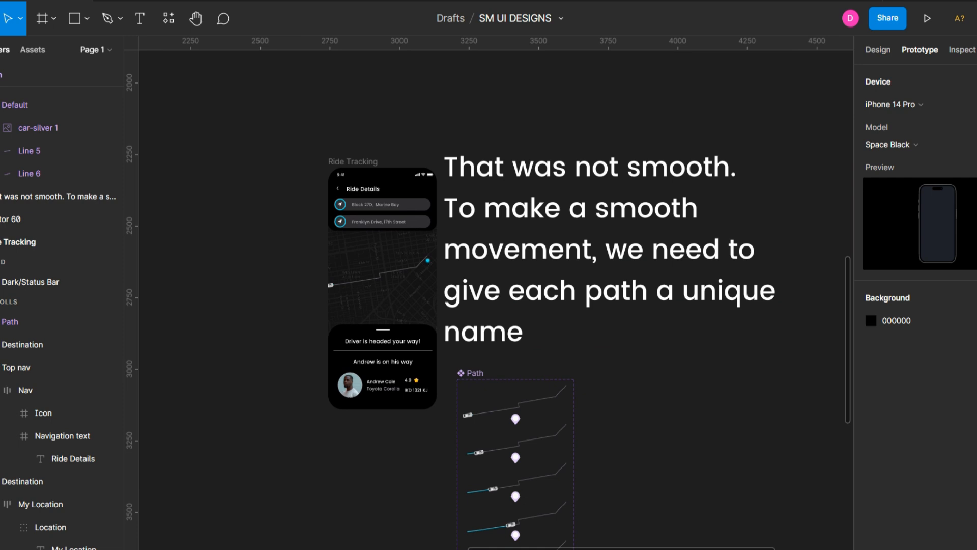
# Rename the Line 5 and Line 6 layers in the Default and all numbered Path variants together to "Path" with ascending numbers.
pyautogui.scroll(-5, 496, 301)
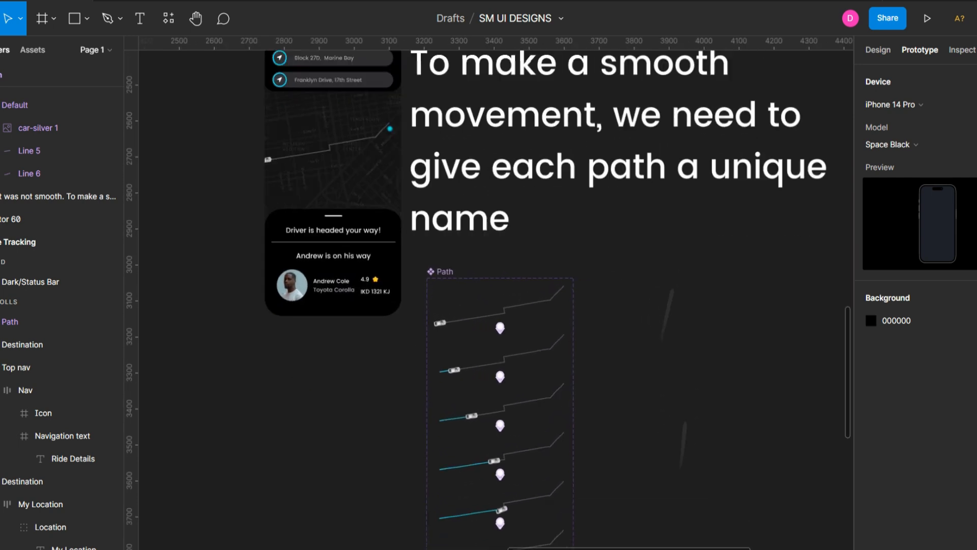
pyautogui.scroll(10, 547, 159)
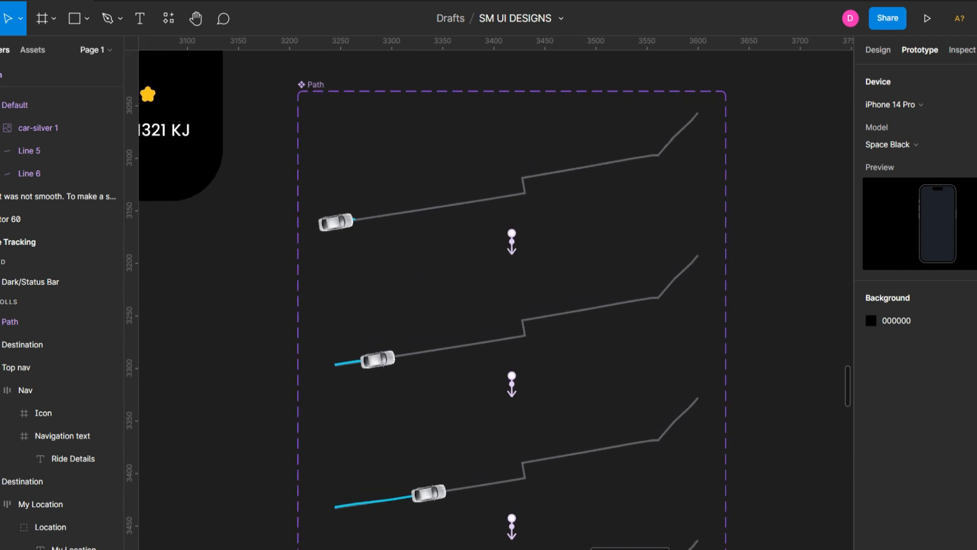
pyautogui.click(880, 50)
pyautogui.click(416, 219)
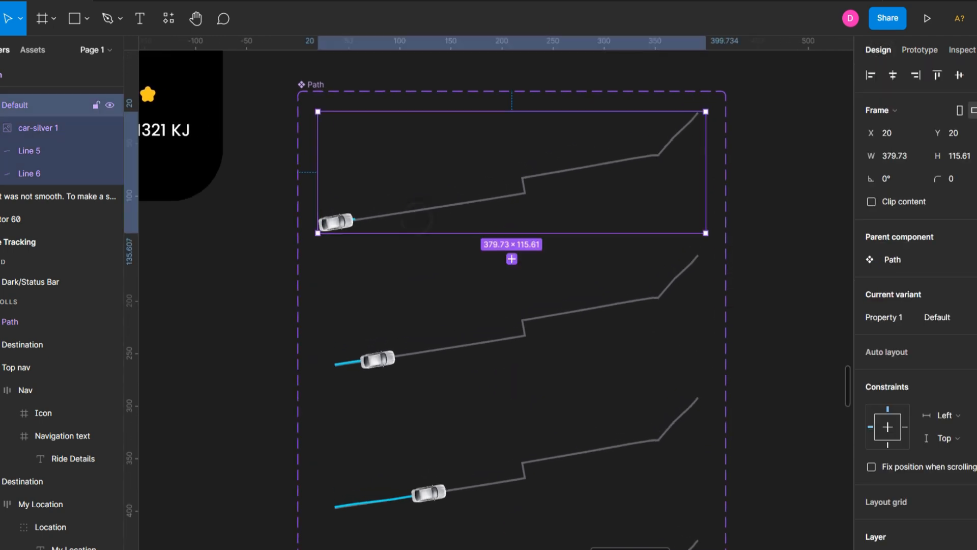
pyautogui.click(35, 173)
pyautogui.scroll(7, 36, 173)
pyautogui.keyDown('ctrl'); pyautogui.click(49, 498); pyautogui.keyUp('ctrl')
pyautogui.keyDown('ctrl'); pyautogui.click(51, 430); pyautogui.keyUp('ctrl')
pyautogui.keyDown('ctrl'); pyautogui.click(52, 408); pyautogui.keyUp('ctrl')
pyautogui.keyDown('ctrl'); pyautogui.click(54, 338); pyautogui.keyUp('ctrl')
pyautogui.keyDown('ctrl'); pyautogui.click(54, 317); pyautogui.keyUp('ctrl')
pyautogui.keyDown('ctrl'); pyautogui.click(55, 247); pyautogui.keyUp('ctrl')
pyautogui.keyDown('ctrl'); pyautogui.click(56, 225); pyautogui.keyUp('ctrl')
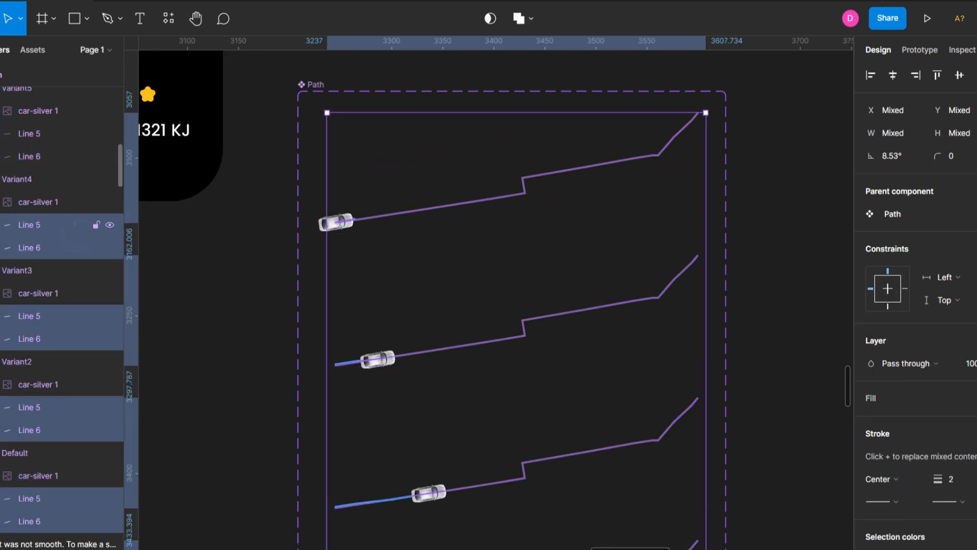
pyautogui.scroll(5, 56, 224)
pyautogui.keyDown('ctrl'); pyautogui.click(67, 194); pyautogui.keyUp('ctrl')
pyautogui.scroll(7, 61, 194)
pyautogui.keyDown('ctrl'); pyautogui.click(41, 471); pyautogui.keyUp('ctrl')
pyautogui.keyDown('ctrl'); pyautogui.click(42, 449); pyautogui.keyUp('ctrl')
pyautogui.keyDown('ctrl'); pyautogui.click(43, 380); pyautogui.keyUp('ctrl')
pyautogui.keyDown('ctrl'); pyautogui.click(43, 357); pyautogui.keyUp('ctrl')
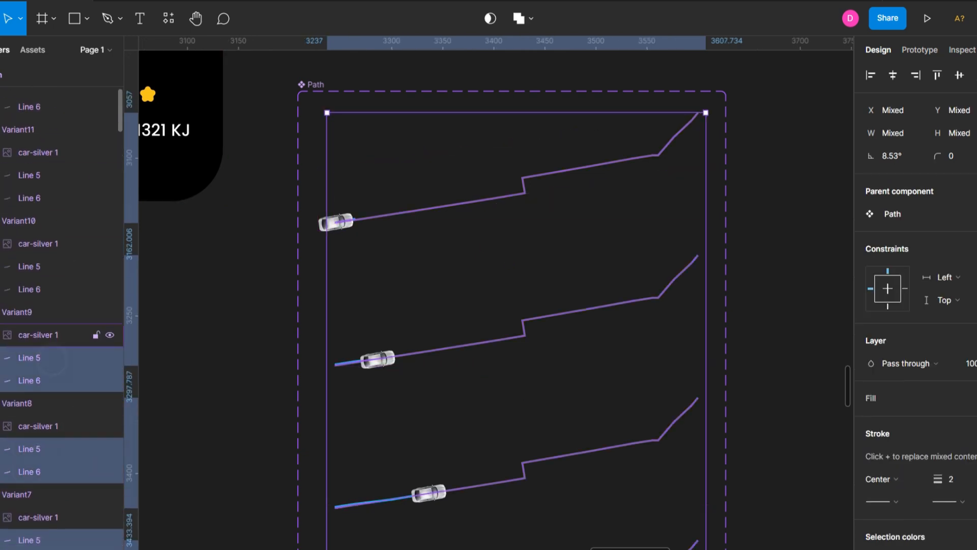
pyautogui.keyDown('ctrl'); pyautogui.click(43, 289); pyautogui.keyUp('ctrl')
pyautogui.keyDown('ctrl'); pyautogui.click(44, 266); pyautogui.keyUp('ctrl')
pyautogui.keyDown('ctrl'); pyautogui.click(40, 144); pyautogui.keyUp('ctrl')
pyautogui.keyDown('ctrl'); pyautogui.click(41, 167); pyautogui.keyUp('ctrl')
pyautogui.keyDown('ctrl'); pyautogui.click(36, 238); pyautogui.keyUp('ctrl')
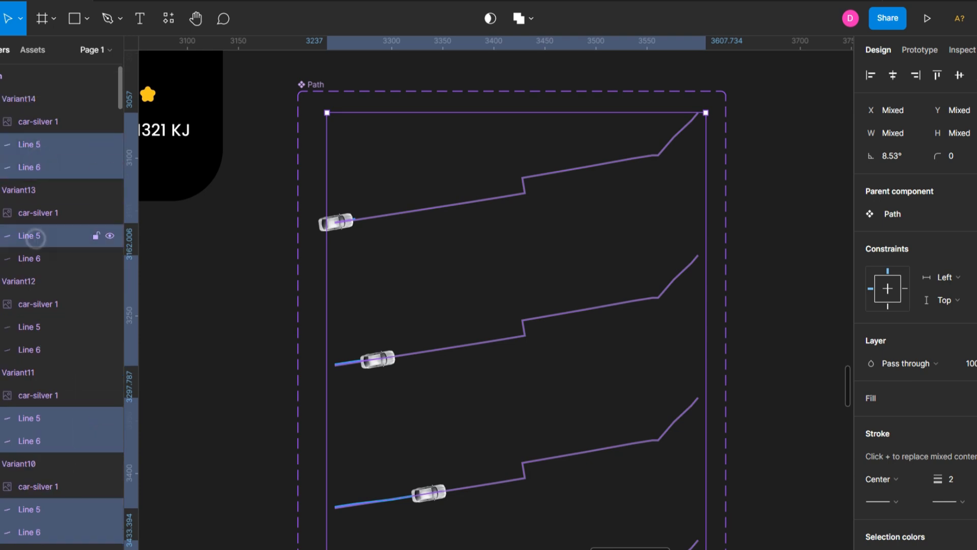
pyautogui.keyDown('ctrl'); pyautogui.click(36, 261); pyautogui.keyUp('ctrl')
pyautogui.keyDown('ctrl'); pyautogui.click(34, 327); pyautogui.keyUp('ctrl')
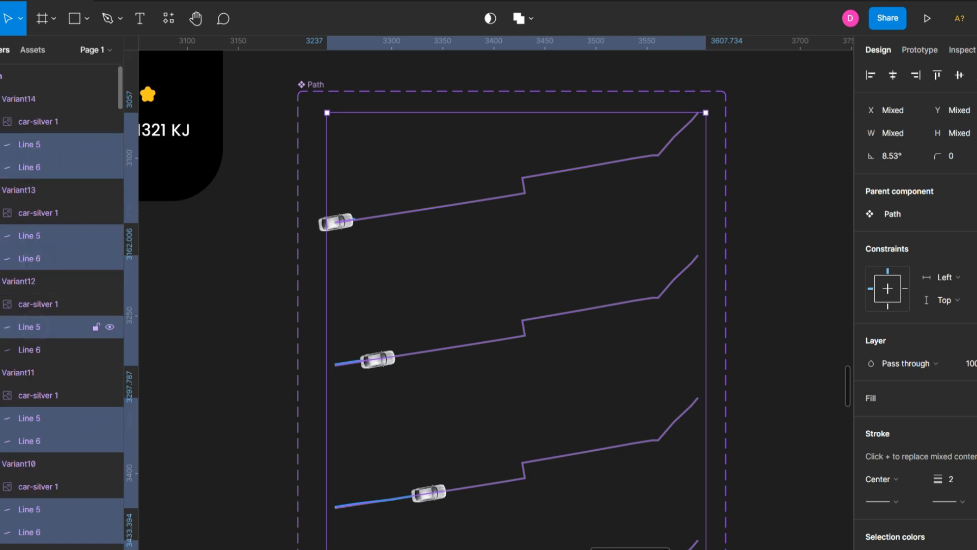
pyautogui.keyDown('ctrl'); pyautogui.click(31, 349); pyautogui.keyUp('ctrl')
pyautogui.hotkey('ctrl', 'r')
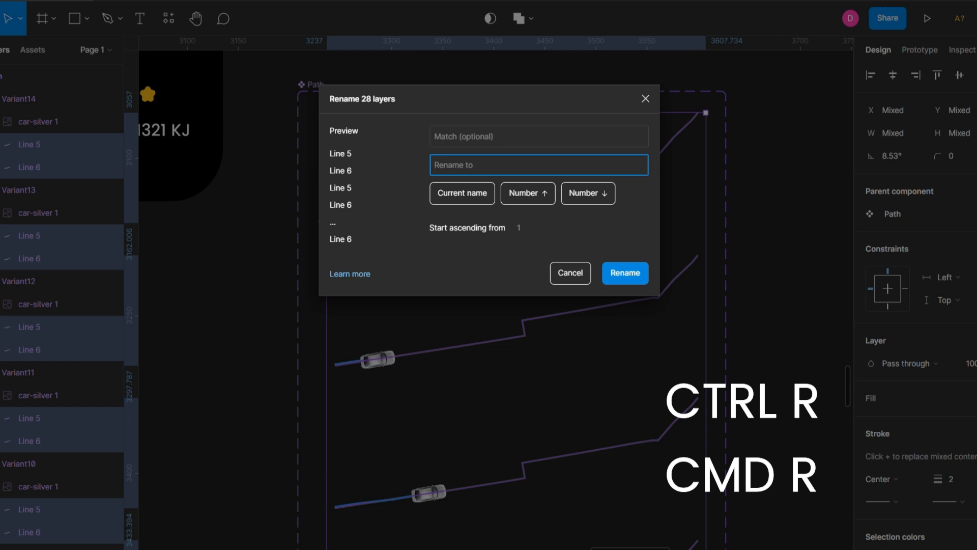
pyautogui.write('Path')
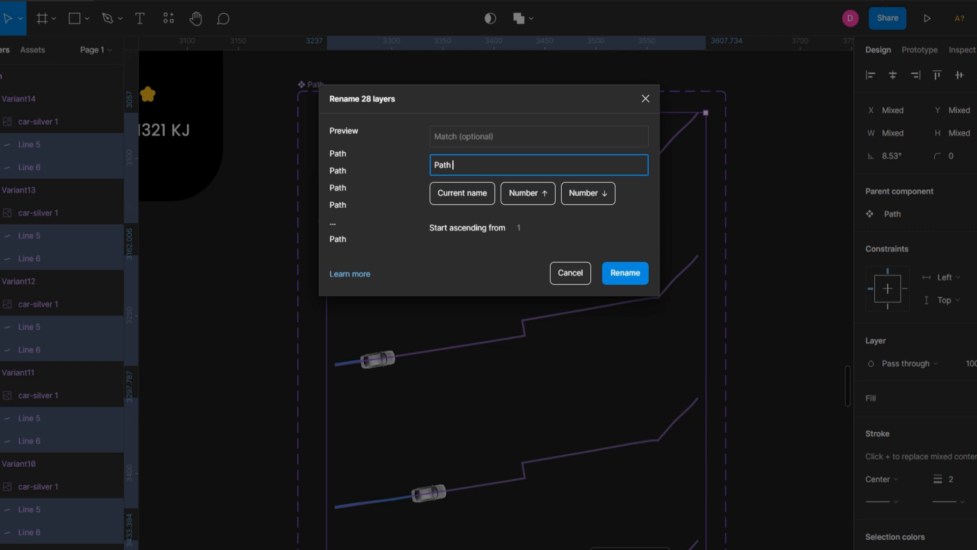
pyautogui.click(530, 191)
pyautogui.click(625, 273)
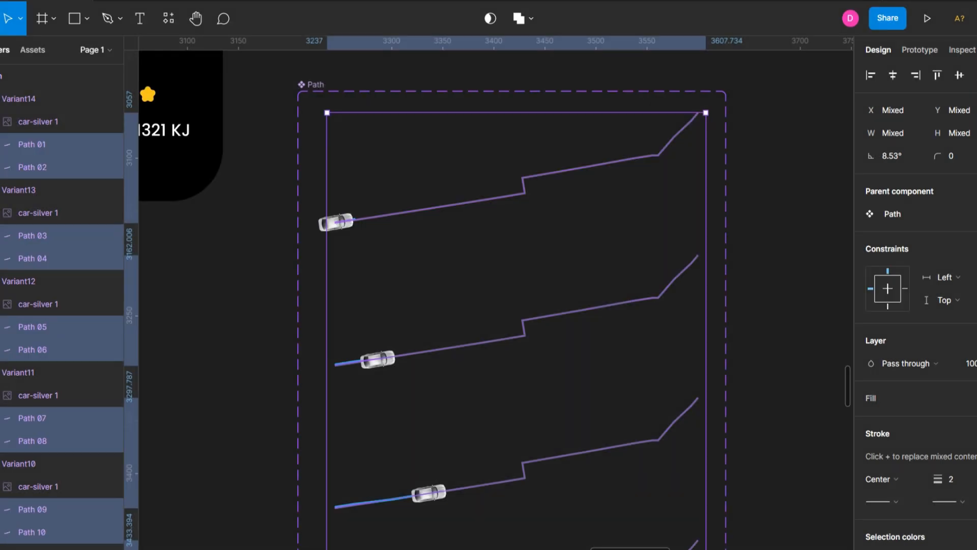
# Draw a 268 × 268 frame beside the Ride Tracking screen with fill 2E2E31 and corner radius 20.
pyautogui.scroll(-5, 509, 305)
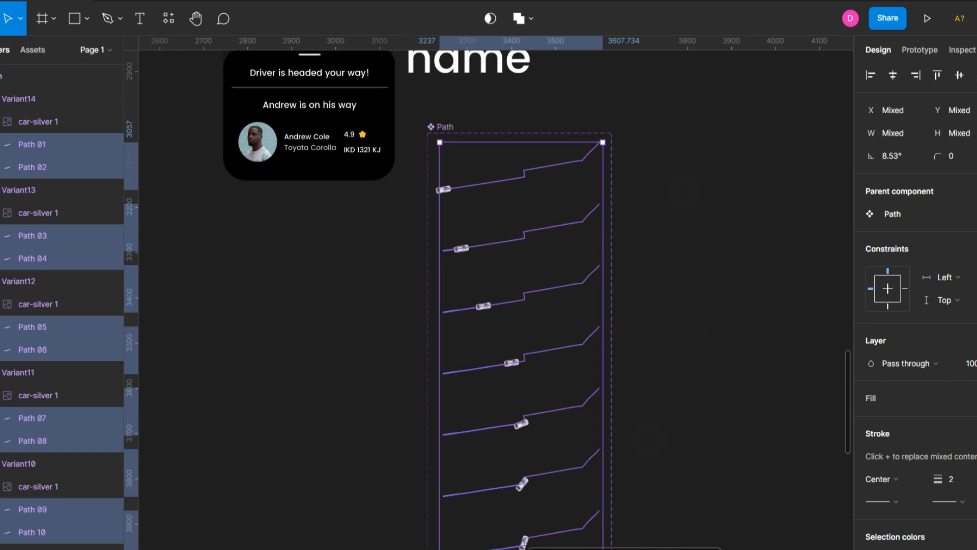
pyautogui.scroll(5, 489, 295)
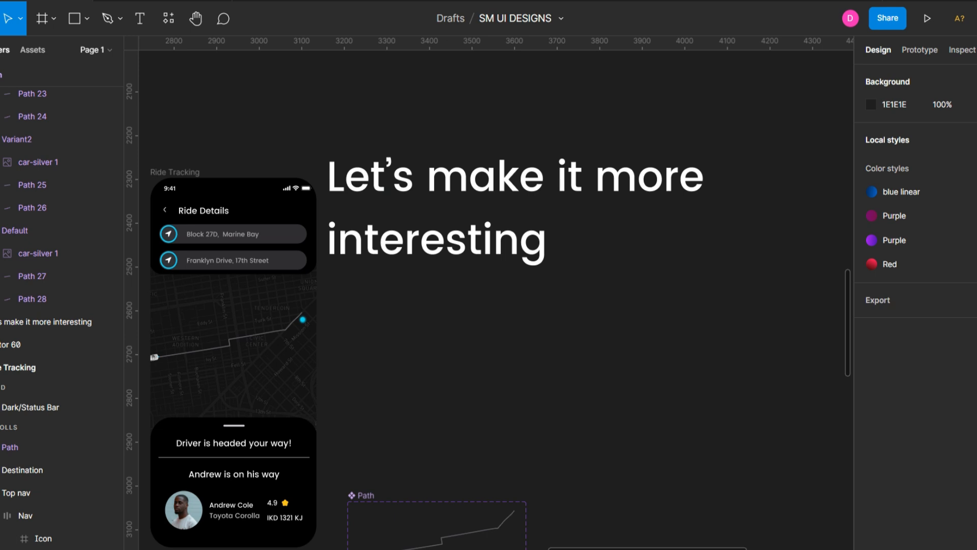
pyautogui.scroll(3, 200, 446)
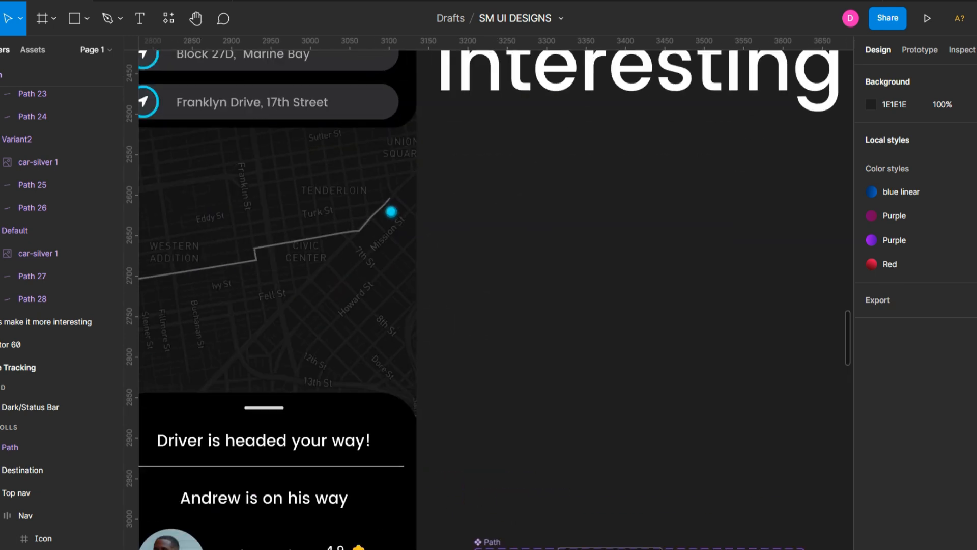
pyautogui.press('f')
pyautogui.moveTo(452, 198); pyautogui.dragTo(721, 475)
pyautogui.click(871, 386)
pyautogui.click(687, 372)
pyautogui.click(564, 245)
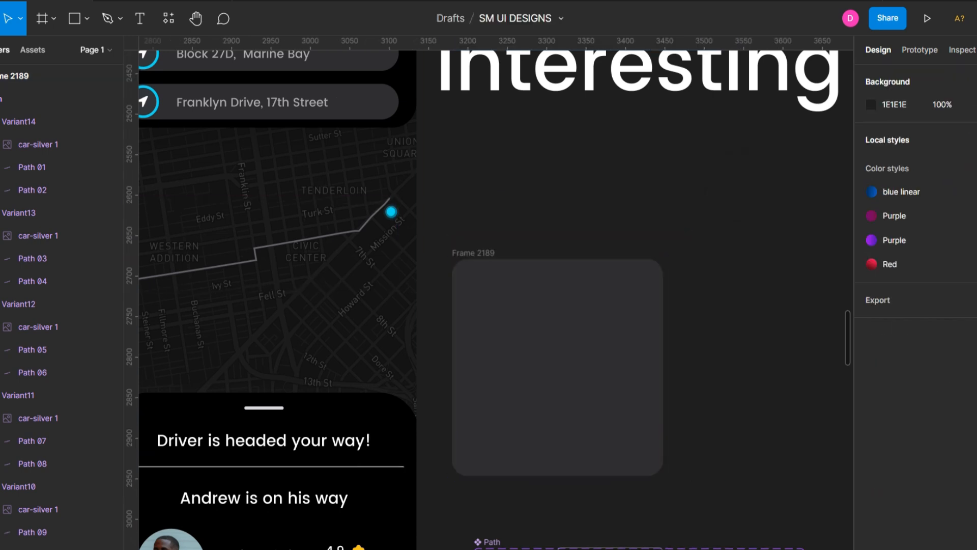
# Add white Poppins Medium 20 text in the new frame with the driver's first name followed by "had arrived".
pyautogui.press('t')
pyautogui.click(509, 386)
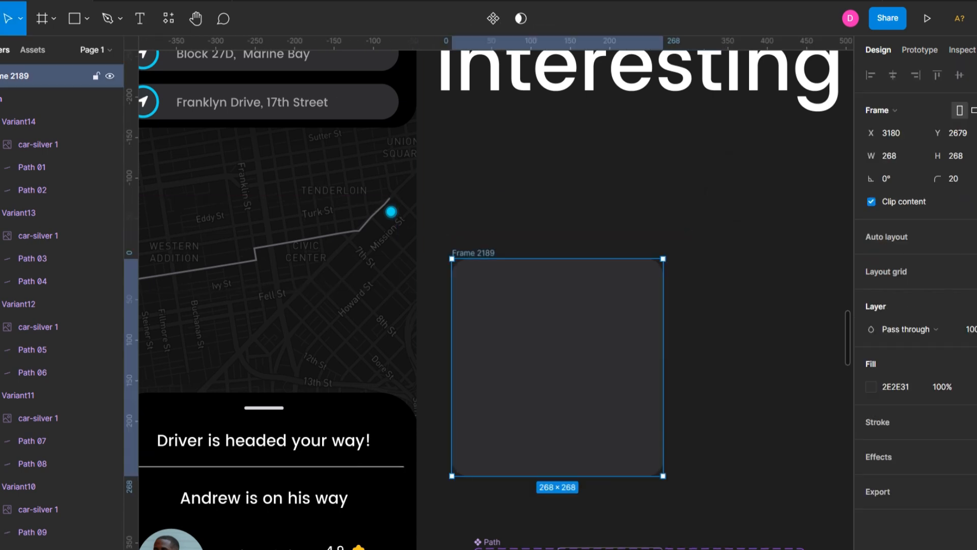
pyautogui.write('An')
pyautogui.hotkey('ctrl', 'a')
pyautogui.click(970, 409)
pyautogui.click(968, 290)
pyautogui.click(529, 341)
pyautogui.write('drew had arrived')
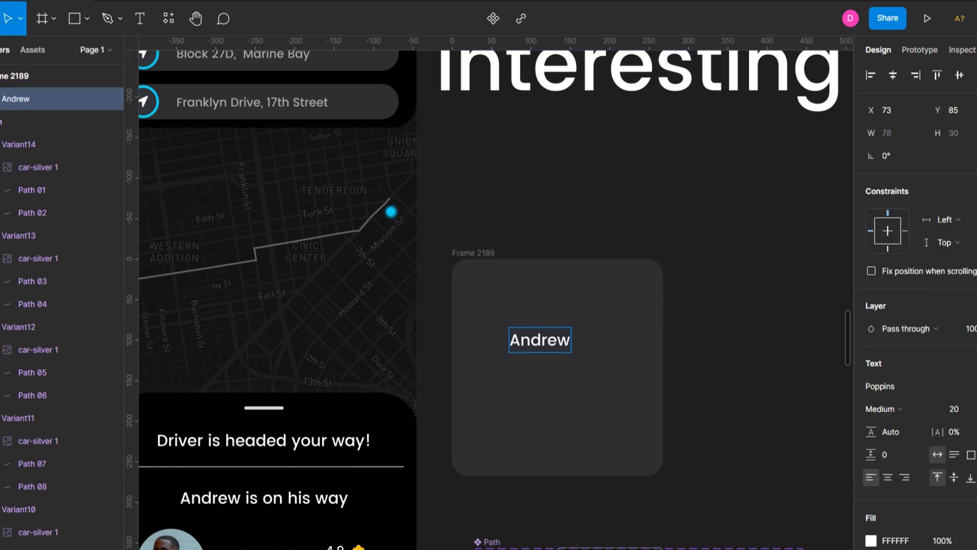
pyautogui.press('Escape')
pyautogui.moveTo(528, 341); pyautogui.dragTo(491, 331)
# Copy the rider details from Ride Tracking into the new frame, keeping only the driver photo, centred above the text.
pyautogui.scroll(-3, 449, 164)
pyautogui.doubleClick(331, 416)
pyautogui.doubleClick(332, 416)
pyautogui.keyDown('alt'); pyautogui.moveTo(332, 416); pyautogui.dragTo(518, 247); pyautogui.keyUp('alt')
pyautogui.doubleClick(542, 308)
pyautogui.press('Delete')
pyautogui.doubleClick(569, 308)
pyautogui.press('Delete')
pyautogui.moveTo(599, 247); pyautogui.dragTo(555, 246)
pyautogui.moveTo(494, 246); pyautogui.dragTo(516, 270)
pyautogui.press('Escape')
# Add the text "Okay" and wrap it in an auto-layout button frame with horizontal padding 22 and vertical padding 12.
pyautogui.press('t')
pyautogui.click(660, 343)
pyautogui.write('Okay')
pyautogui.press('Escape')
pyautogui.hotkey('ctrl', 'alt', 'g')
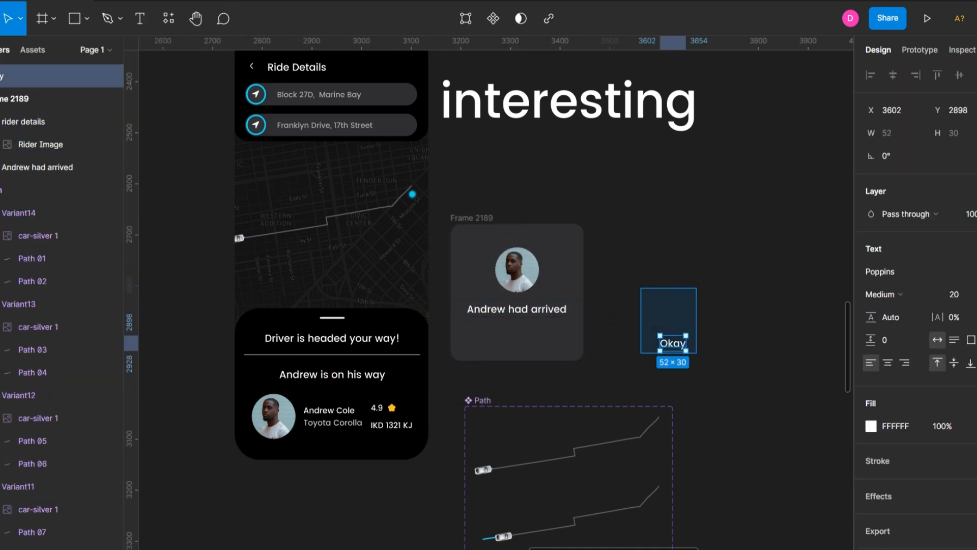
pyautogui.hotkey('shift', 'a')
pyautogui.click(886, 333)
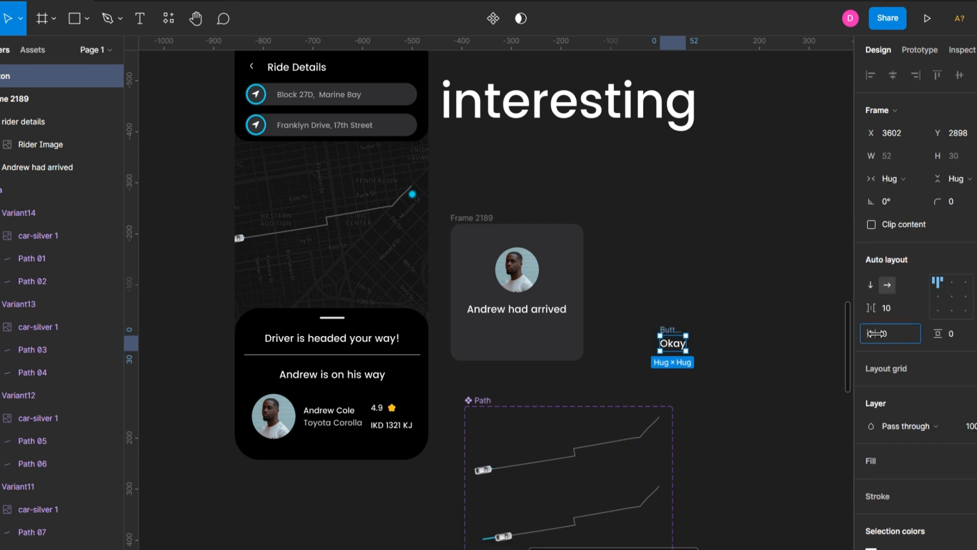
pyautogui.write('22')
pyautogui.press('Tab')
pyautogui.write('12')
pyautogui.press('Return')
# Give the Okay button a 000000 fill, width 202, corner radius 40 and centred content alignment.
pyautogui.scroll(-2, 896, 333)
pyautogui.click(974, 339)
pyautogui.click(870, 362)
pyautogui.moveTo(745, 304); pyautogui.dragTo(763, 349)
pyautogui.click(849, 185)
pyautogui.scroll(2, 916, 201)
pyautogui.click(950, 201)
pyautogui.write('40')
pyautogui.press('Return')
pyautogui.click(951, 296)
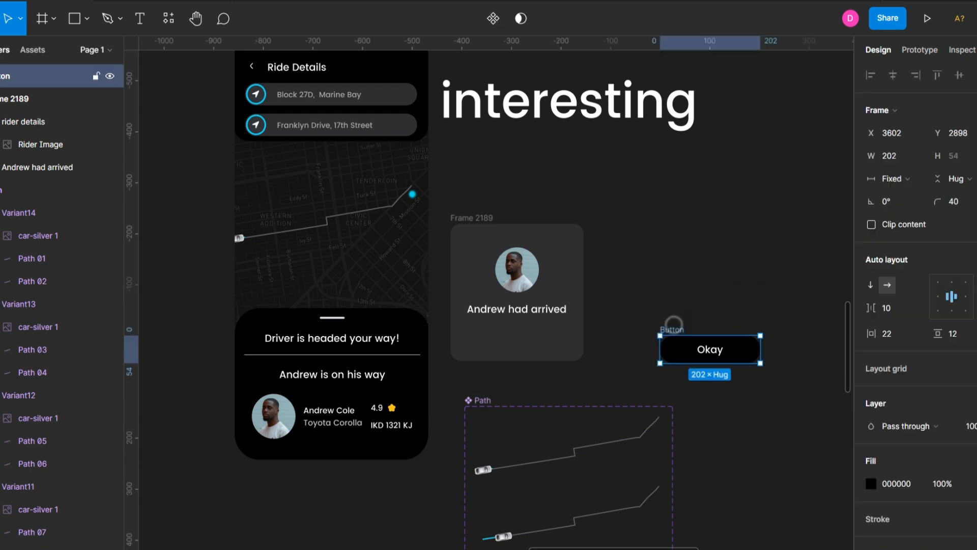
# Place the Okay button below the driver photo and text, nudging both upward, and move the Path component set farther down.
pyautogui.moveTo(674, 326); pyautogui.dragTo(481, 316)
pyautogui.moveTo(516, 270); pyautogui.dragTo(516, 259)
pyautogui.moveTo(516, 309); pyautogui.dragTo(516, 303)
pyautogui.moveTo(482, 400); pyautogui.dragTo(393, 511)
pyautogui.press('Escape')
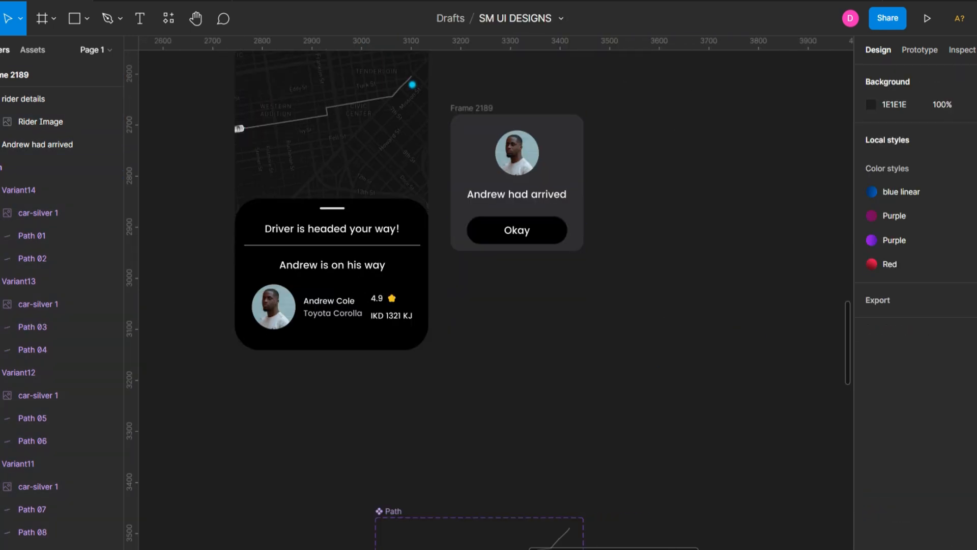
# Rename the frame holding the driver photo and Okay button to "Pop up".
pyautogui.doubleClick(471, 108)
pyautogui.write('Pop up')
pyautogui.press('Return')
pyautogui.press('Escape')
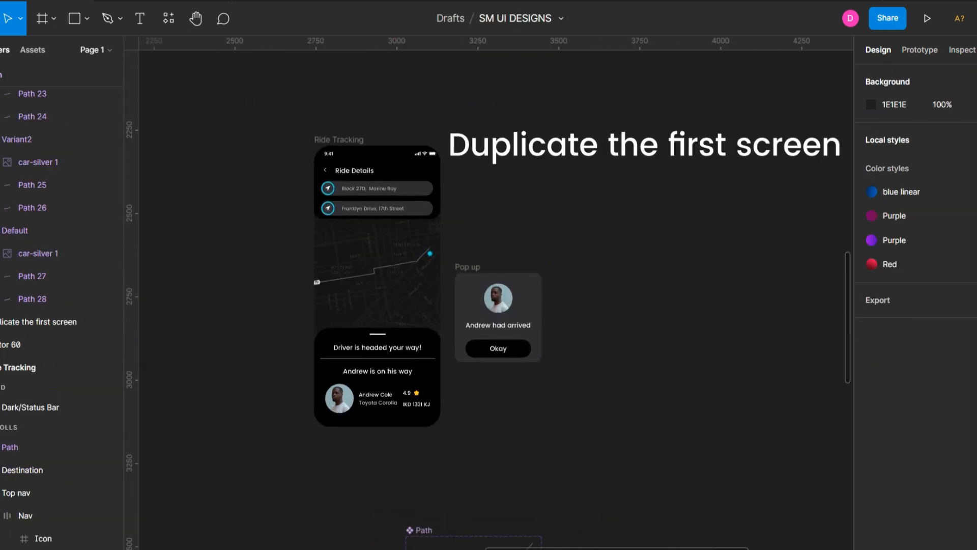
# Duplicate the Ride Tracking screen and rename the copy "Ride Tracking 2".
pyautogui.click(339, 139)
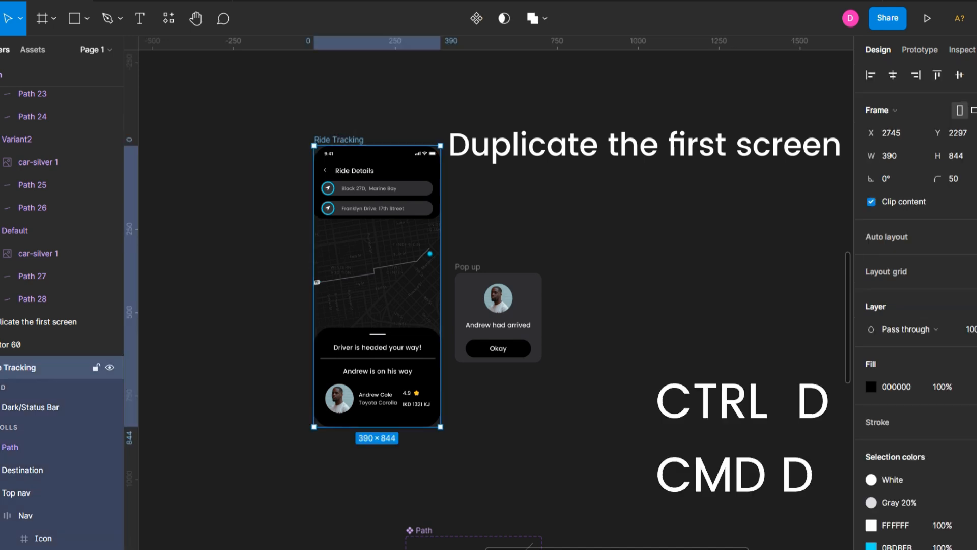
pyautogui.hotkey('ctrl', 'd')
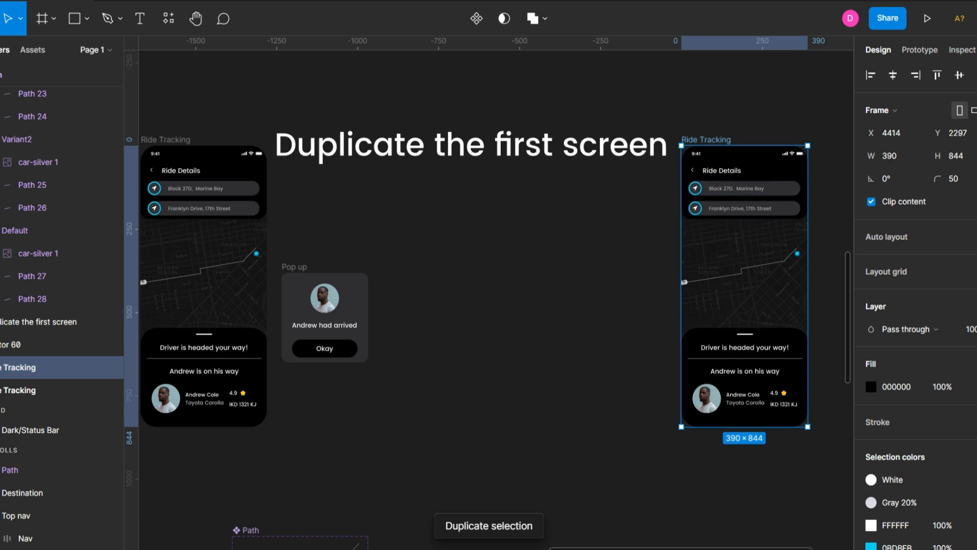
pyautogui.doubleClick(720, 139)
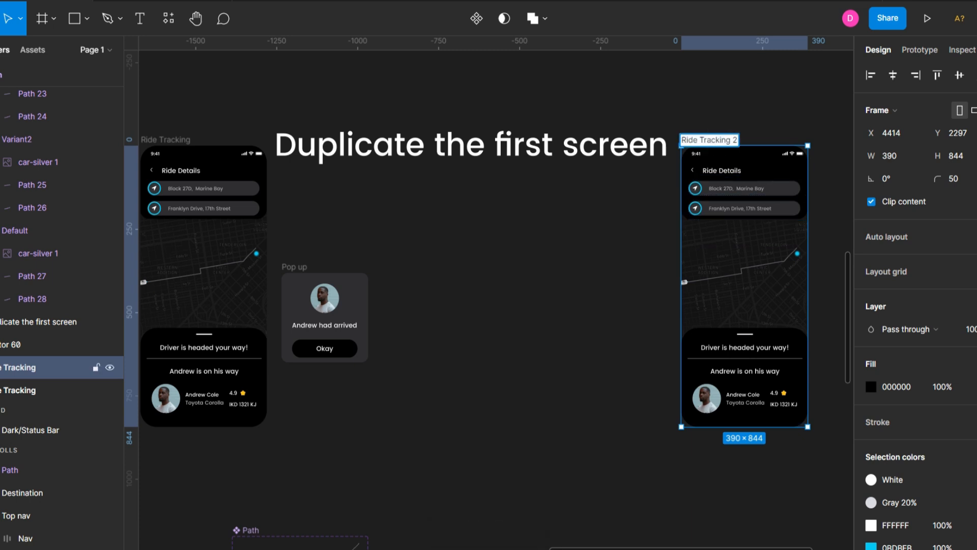
pyautogui.click(651, 227)
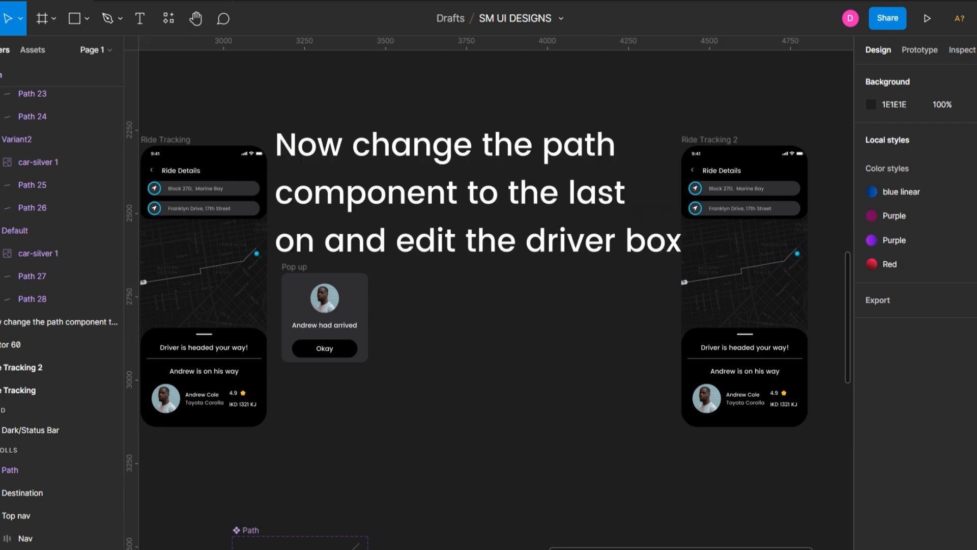
# Correct "on" to "one" in the canvas instruction text and shift the Ride Tracking 2 frame slightly to the right.
pyautogui.click(739, 268)
pyautogui.click(936, 260)
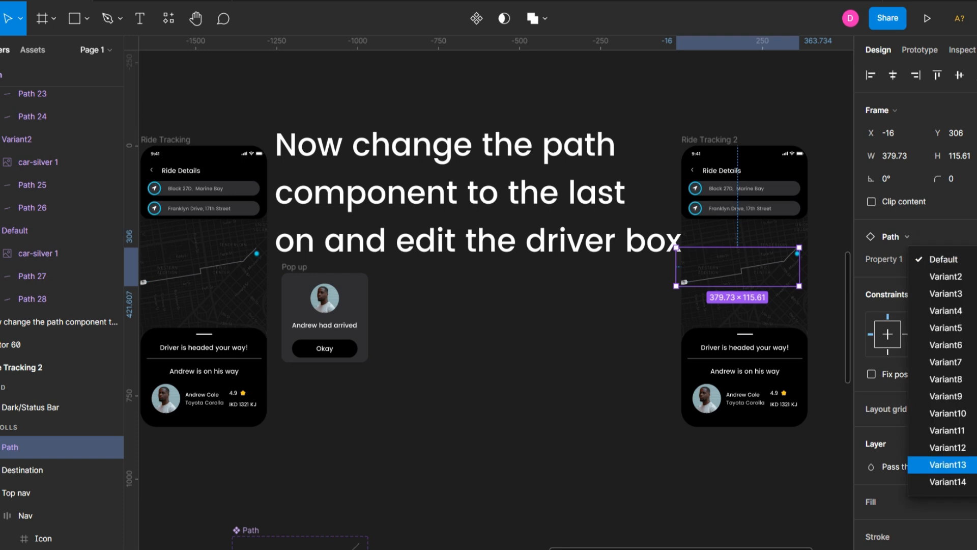
pyautogui.doubleClick(314, 240)
pyautogui.write('e')
pyautogui.press('Escape')
pyautogui.moveTo(720, 139); pyautogui.dragTo(747, 139)
# Switch the Path instance in Ride Tracking 2 to Variant14.
pyautogui.click(765, 267)
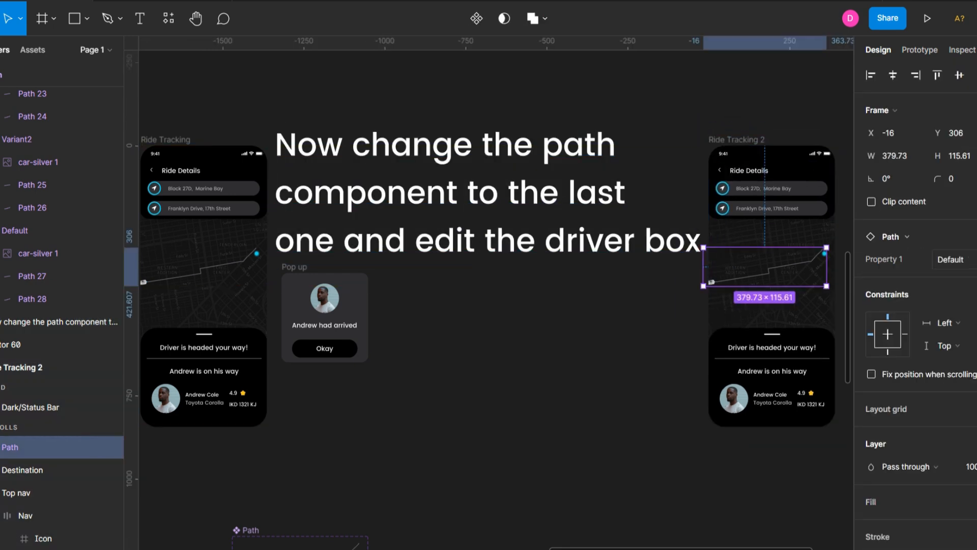
pyautogui.click(935, 258)
pyautogui.click(936, 481)
# Change the driver box heading in Ride Tracking 2 to "Driver has arrived".
pyautogui.keyDown('ctrl'); pyautogui.click(772, 347); pyautogui.keyUp('ctrl')
pyautogui.doubleClick(772, 347)
pyautogui.write('Driver has arrived')
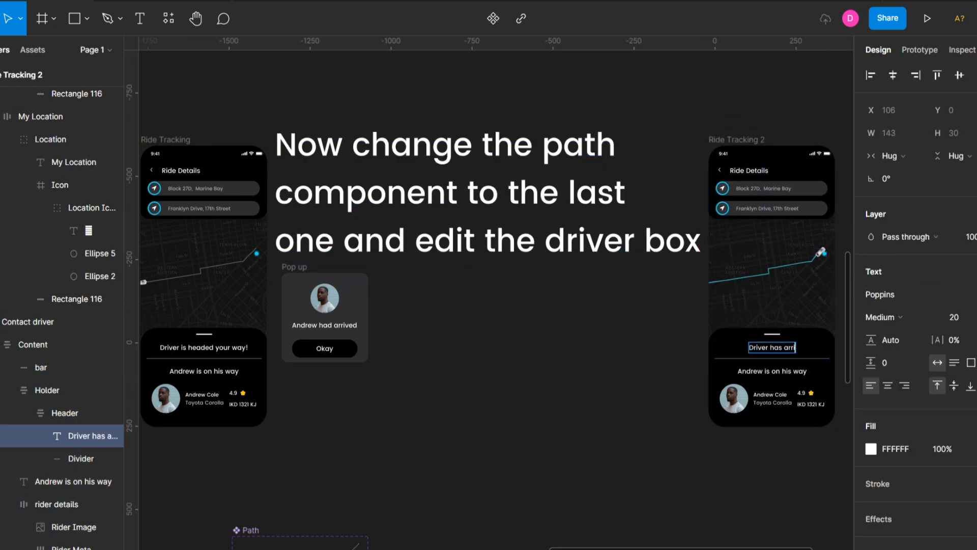
pyautogui.press('Escape')
# Correct "had" to "has" in the Pop up frame's arrival message.
pyautogui.doubleClick(800, 371)
pyautogui.click(324, 324)
pyautogui.press('BackSpace')
pyautogui.write('s')
# Replace "on his way" with "here" in Ride Tracking 2's driver status line, and move the Pop up frame down between the two screens.
pyautogui.click(805, 371)
pyautogui.press('BackSpace')
pyautogui.press('BackSpace')
pyautogui.press('BackSpace')
pyautogui.press('BackSpace')
pyautogui.press('BackSpace')
pyautogui.press('BackSpace')
pyautogui.press('BackSpace')
pyautogui.press('BackSpace')
pyautogui.press('BackSpace')
pyautogui.press('BackSpace')
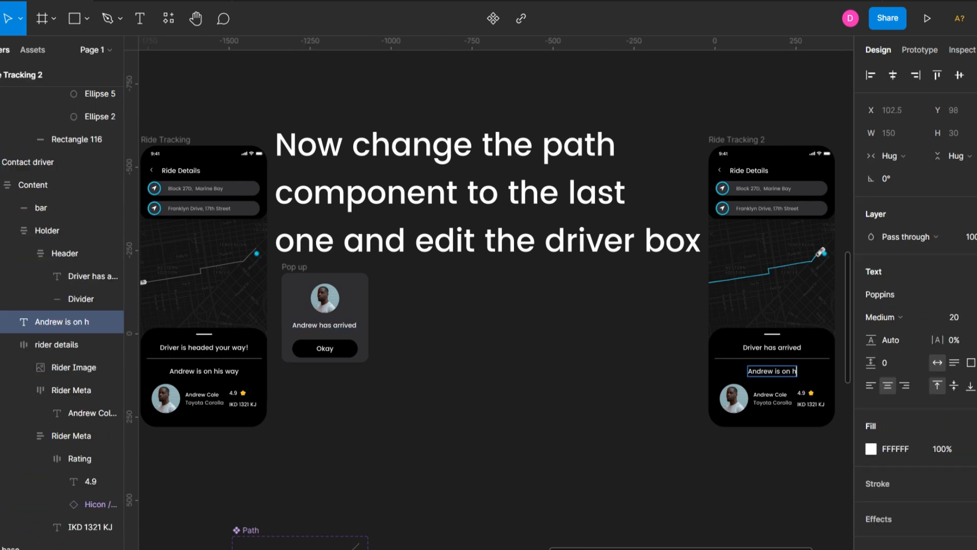
pyautogui.write('here')
pyautogui.press('Escape')
pyautogui.press('Escape')
pyautogui.moveTo(294, 266); pyautogui.dragTo(393, 316)
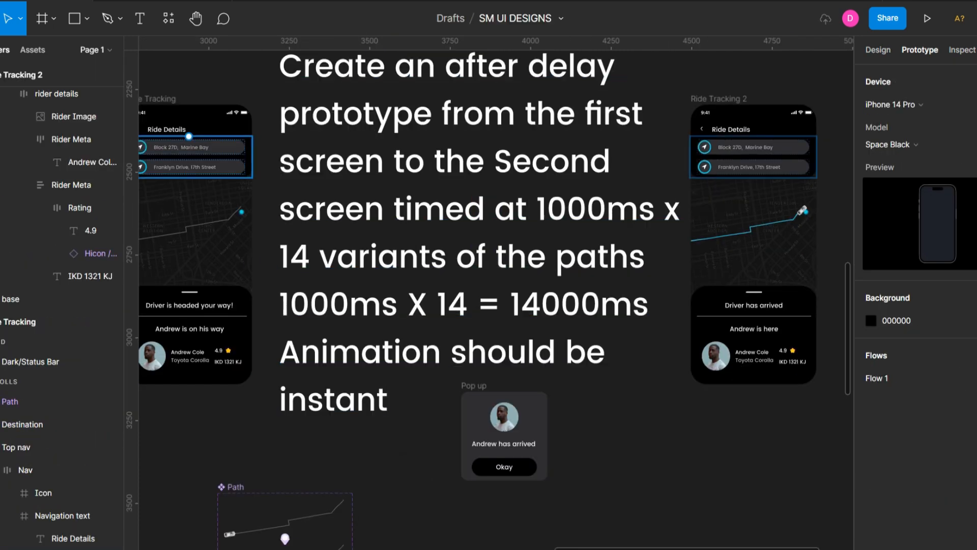
# Connect the Ride Tracking frame to Ride Tracking 2 with an after-delay trigger.
pyautogui.click(30, 321)
pyautogui.click(31, 321)
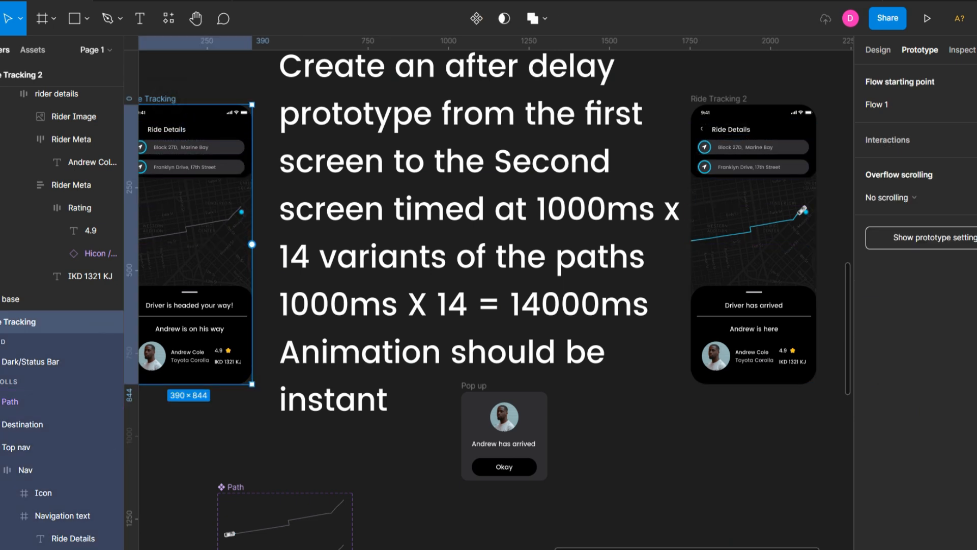
pyautogui.moveTo(251, 244); pyautogui.dragTo(688, 244)
pyautogui.click(733, 197)
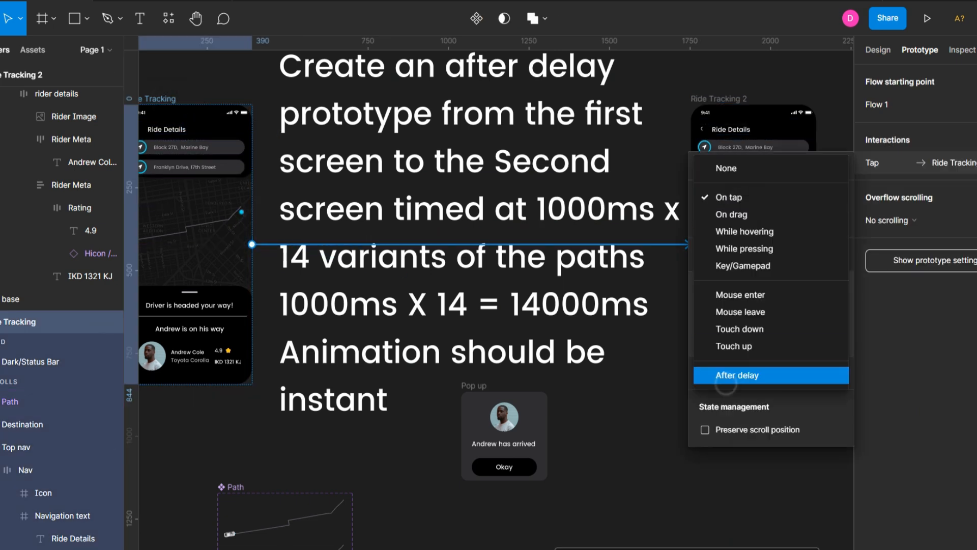
pyautogui.click(723, 373)
pyautogui.press('Escape')
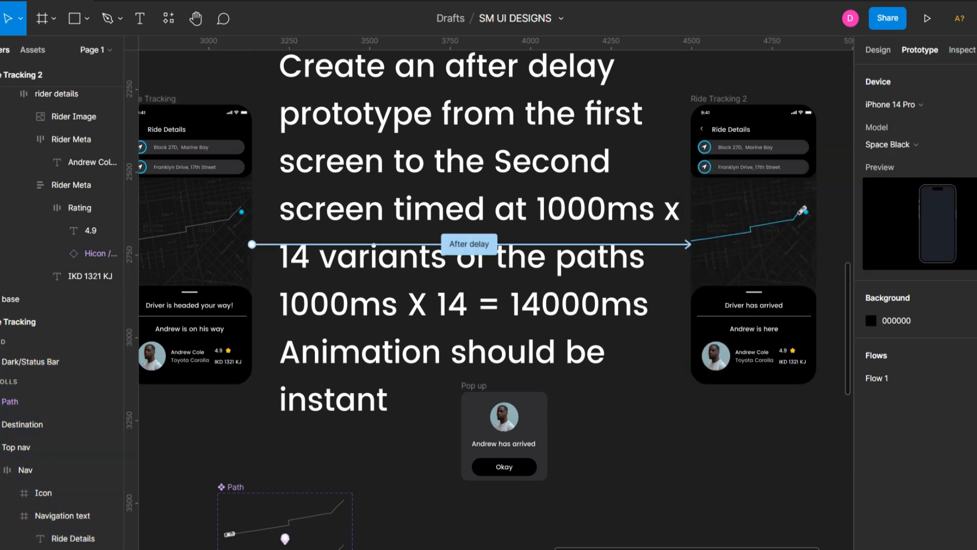
# Connect the Ride Tracking 2 frame to the Pop up frame with an after-delay trigger of 10 ms.
pyautogui.click(717, 98)
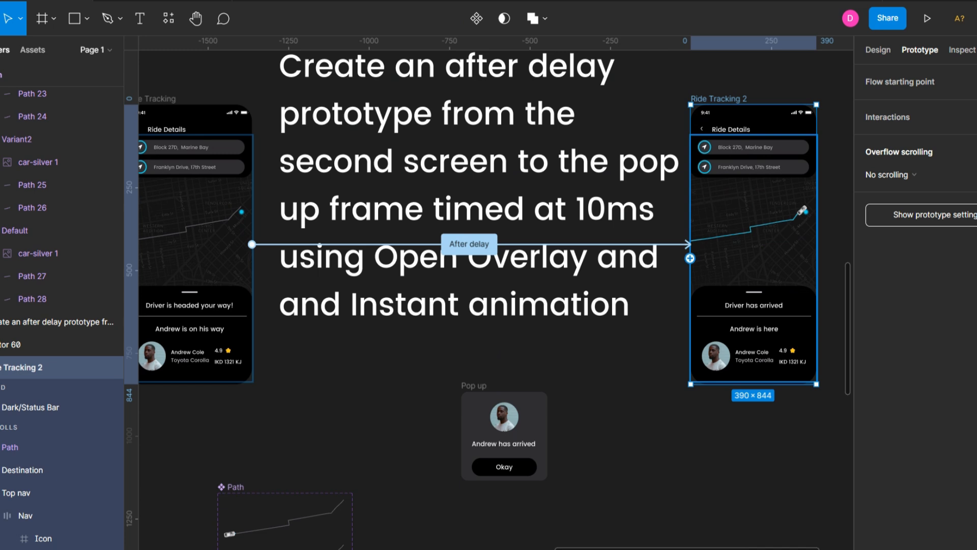
pyautogui.moveTo(690, 258); pyautogui.dragTo(503, 433)
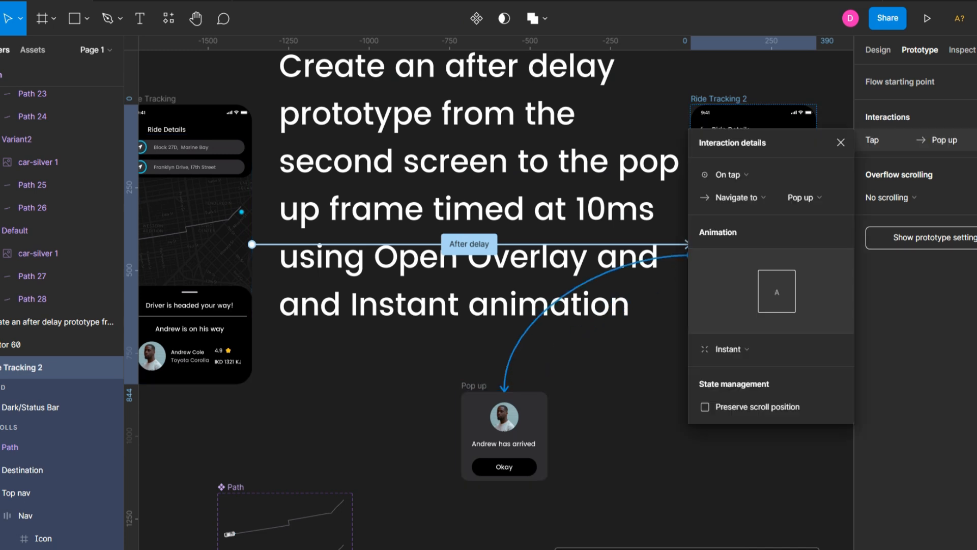
pyautogui.click(744, 178)
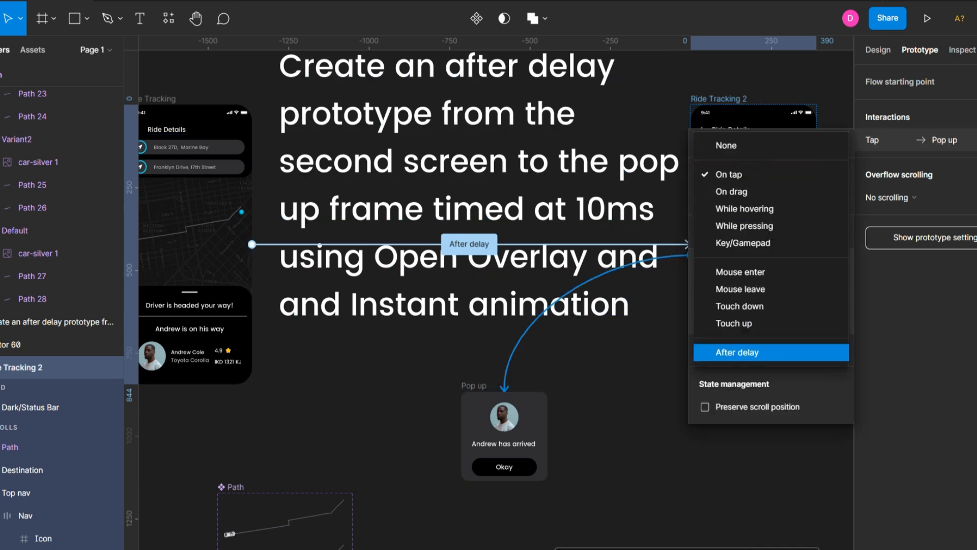
pyautogui.click(737, 352)
pyautogui.click(811, 173)
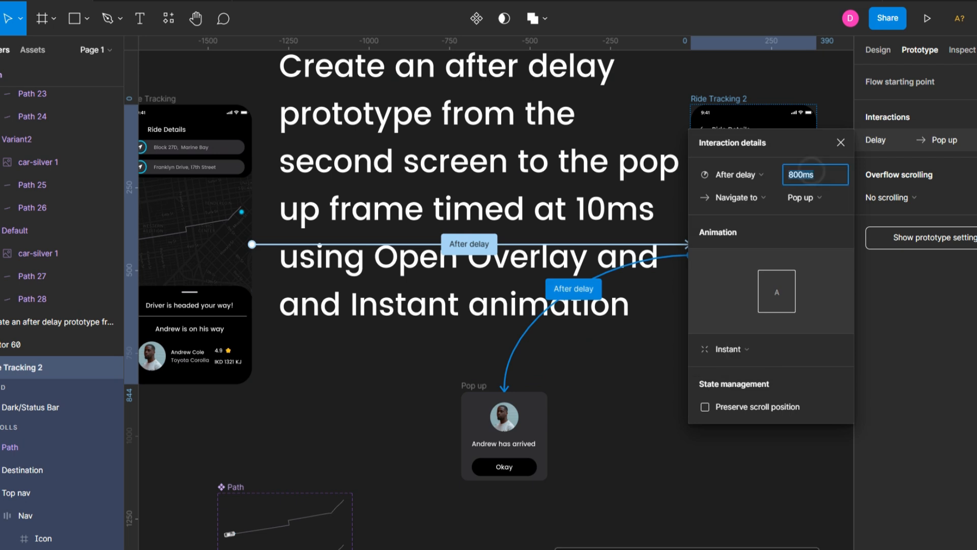
pyautogui.write('10')
# Make the Ride Tracking 2 interaction open the Pop up frame as an overlay.
pyautogui.click(741, 198)
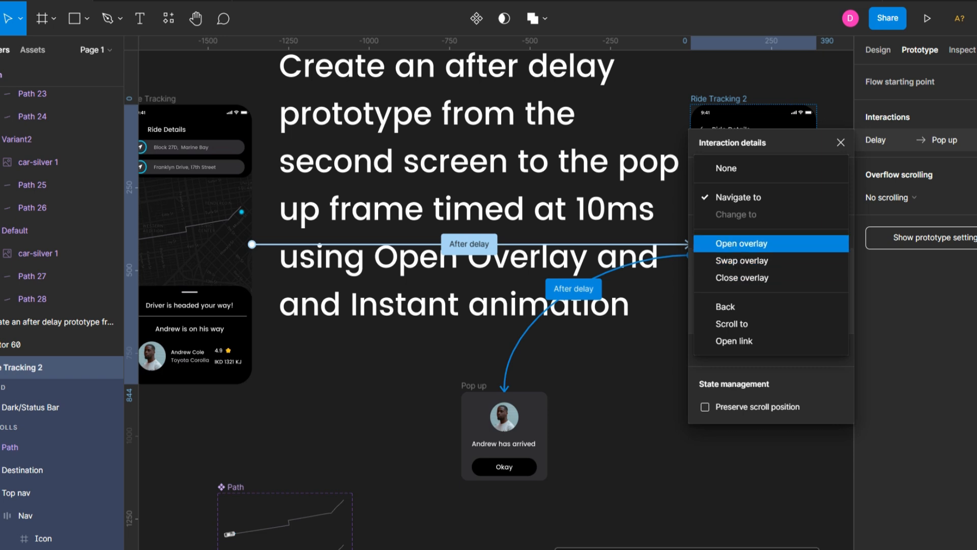
pyautogui.click(772, 245)
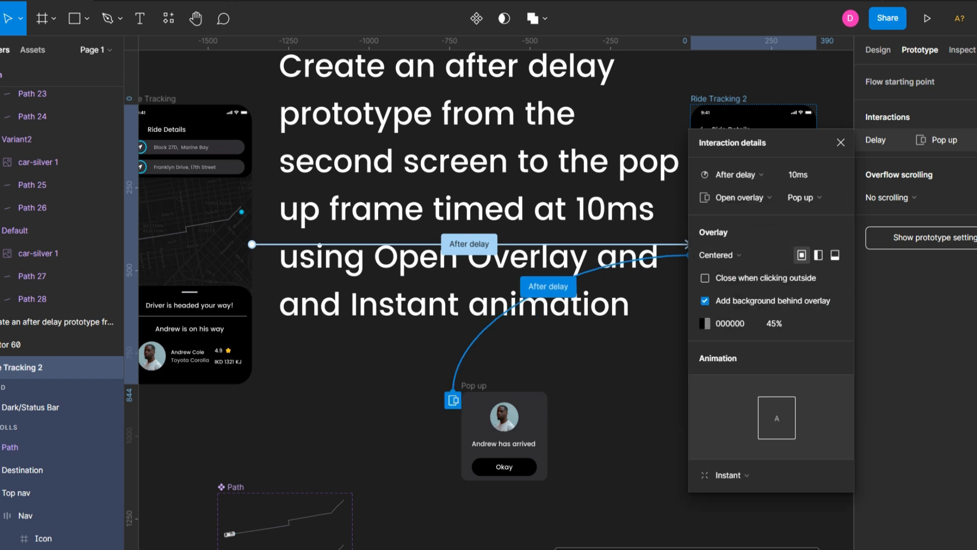
pyautogui.click(599, 452)
# Add an on-tap interaction to the Pop up frame's Okay button that closes the overlay.
pyautogui.click(504, 466)
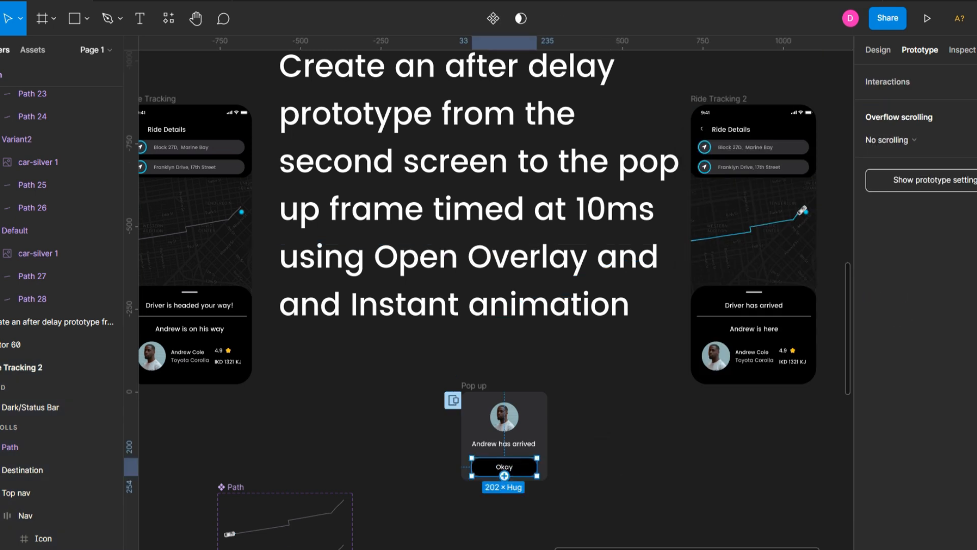
pyautogui.moveTo(504, 476); pyautogui.dragTo(564, 400)
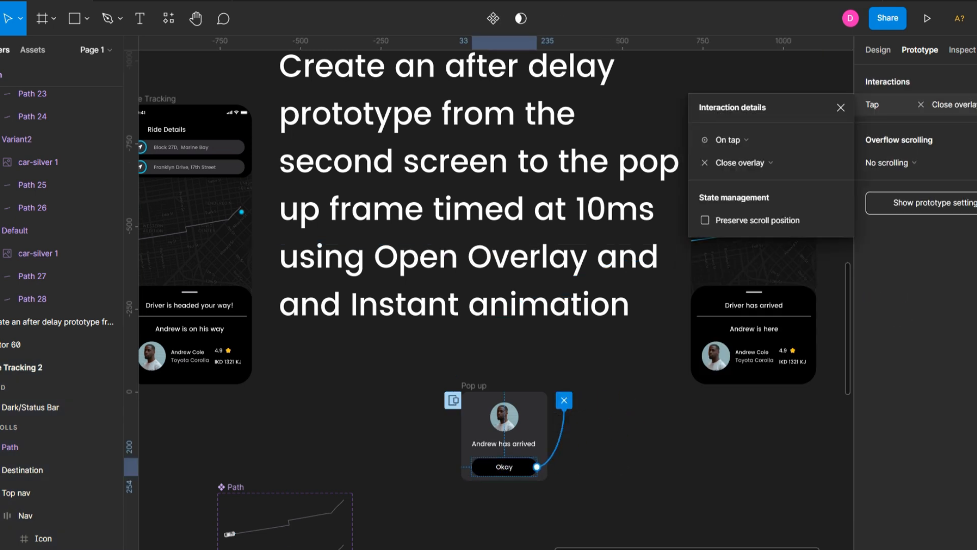
pyautogui.click(657, 386)
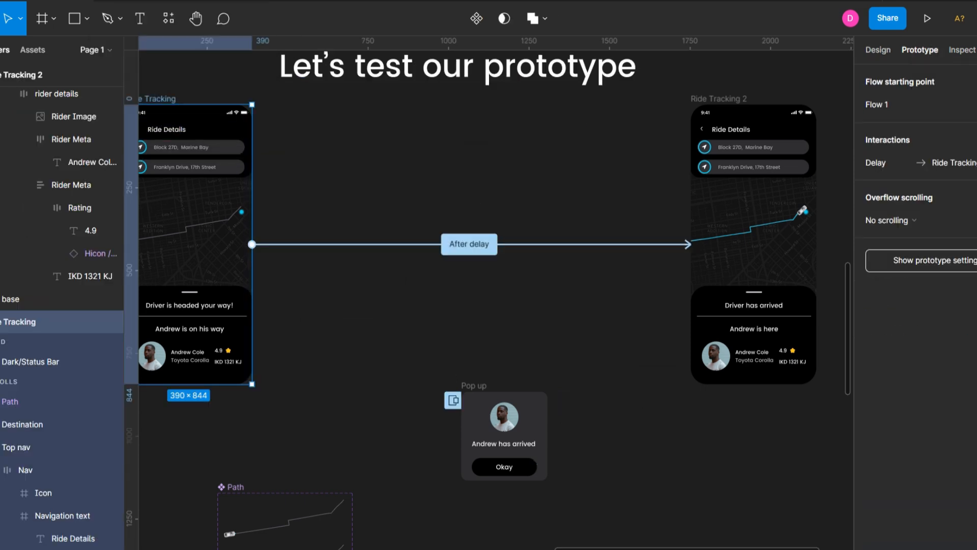
# Test the ride-tracking prototype from the Ride Tracking frame and dismiss the arrival pop-up with Okay.
pyautogui.scroll(-3, 478, 244)
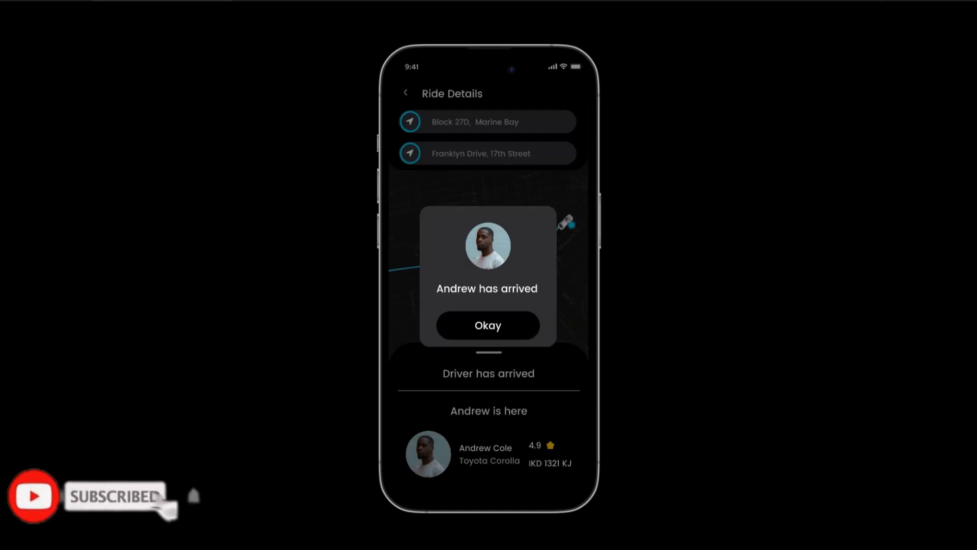
pyautogui.click(488, 324)
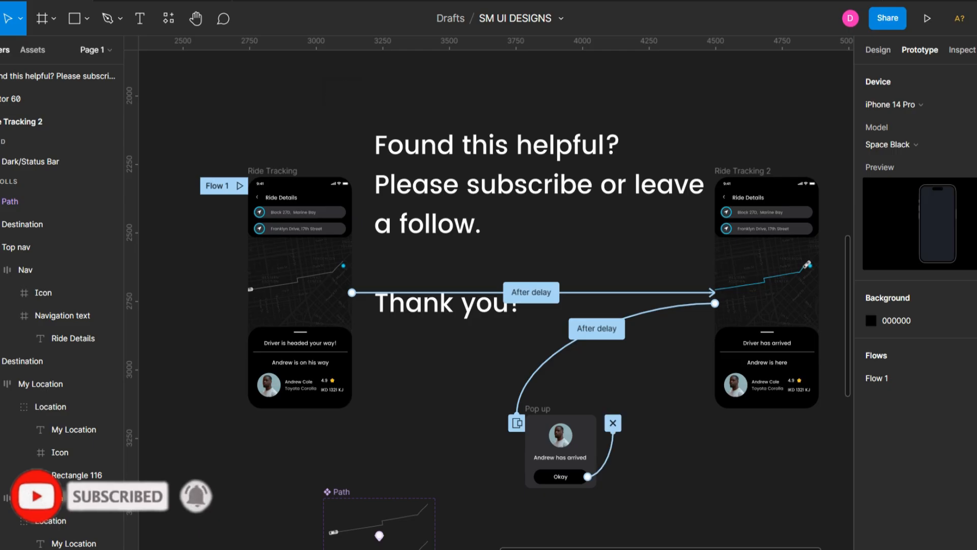